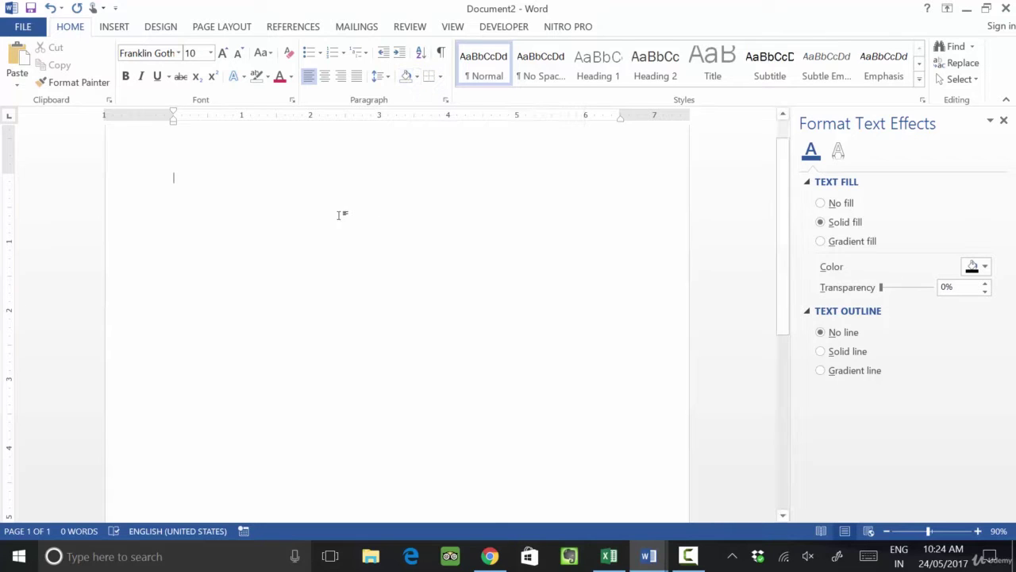
# Step: Enter the centered line "This Training is belongs to Ms-Word Home Menu" in the blank document
pyautogui.hotkey('ctrl', 'e')
pyautogui.write('This Training')
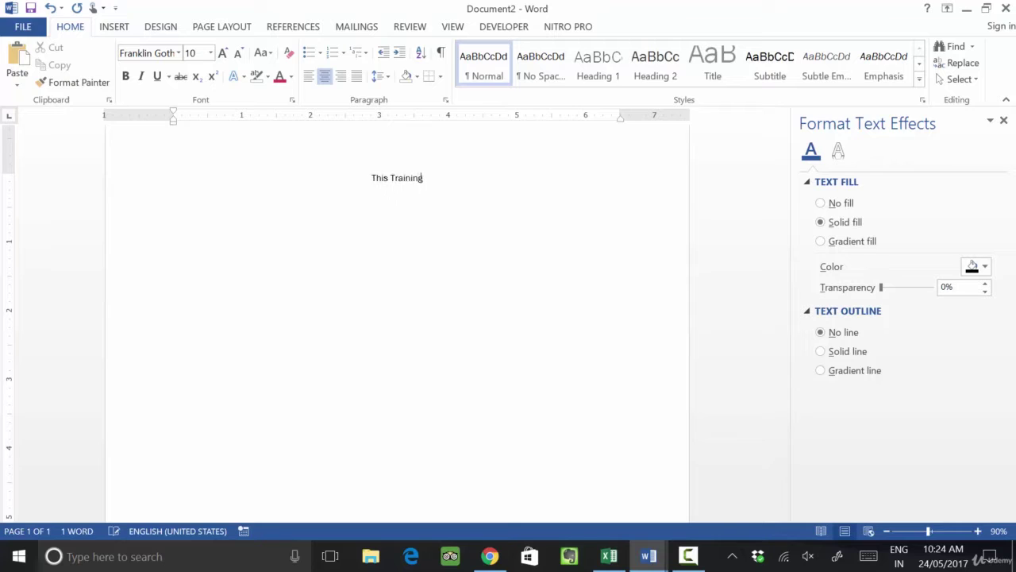
pyautogui.write(' is belongs ')
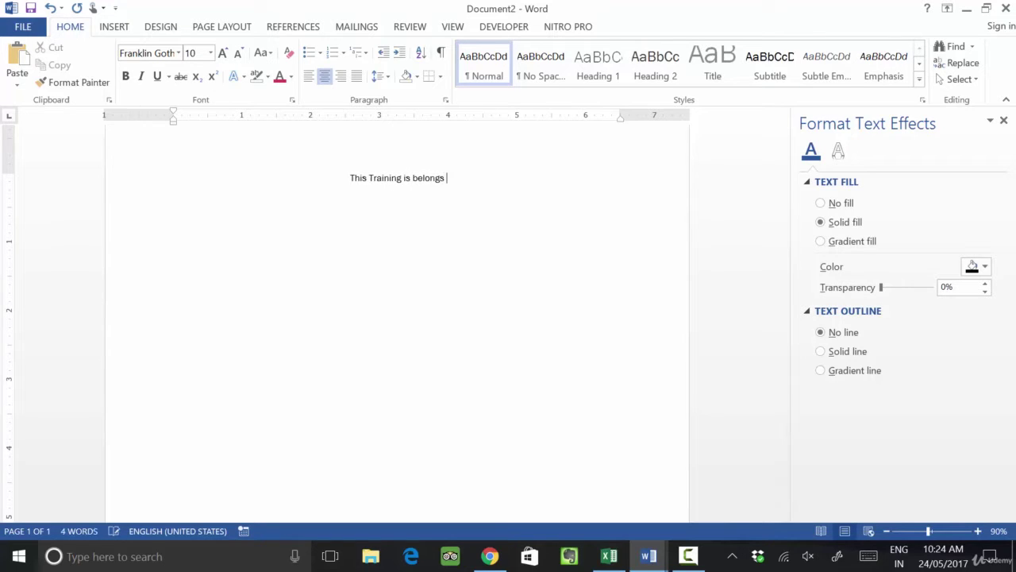
pyautogui.write('to Ms-Word ')
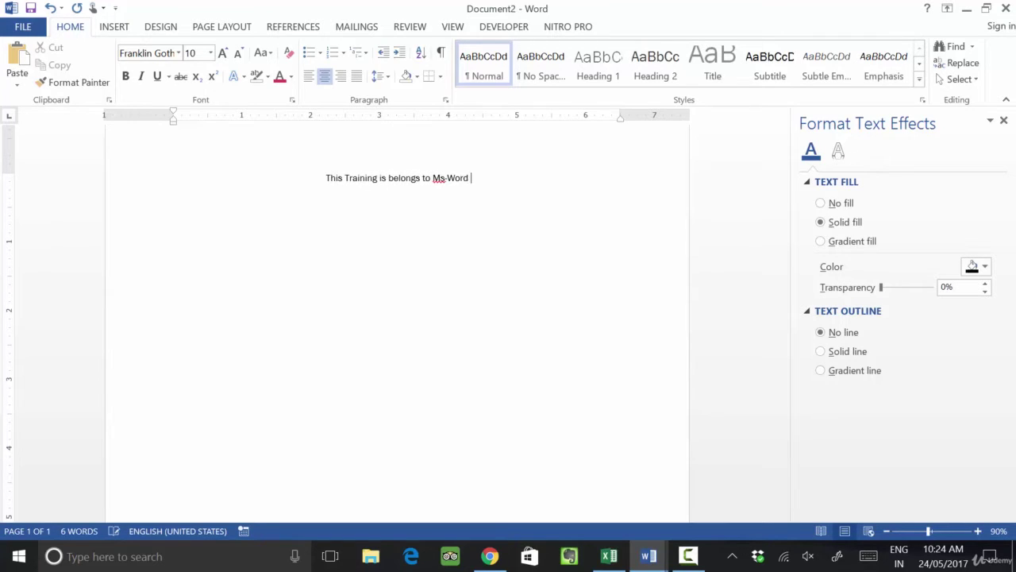
pyautogui.write('Home Meny')
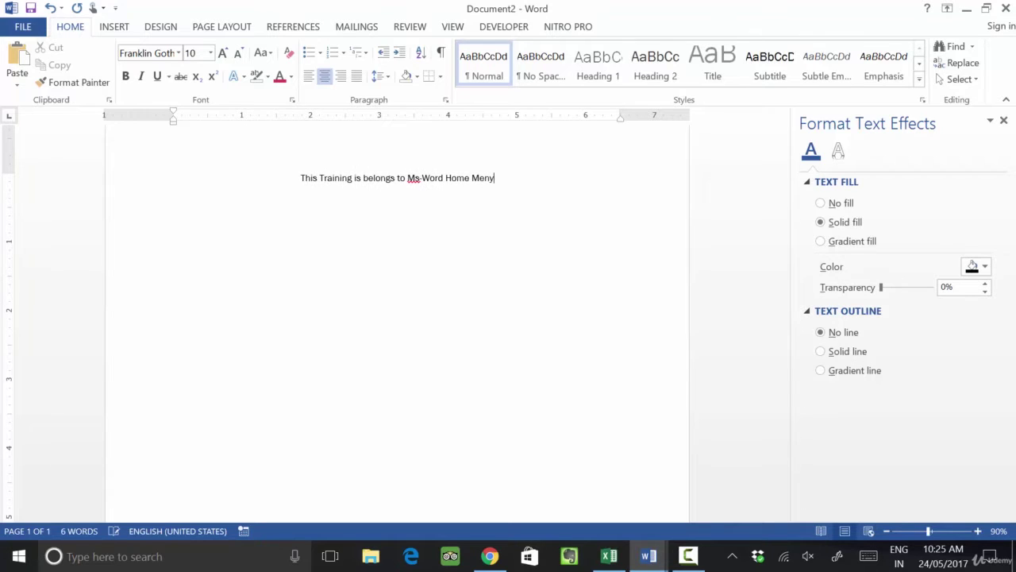
pyautogui.press('BackSpace')
pyautogui.write('u')
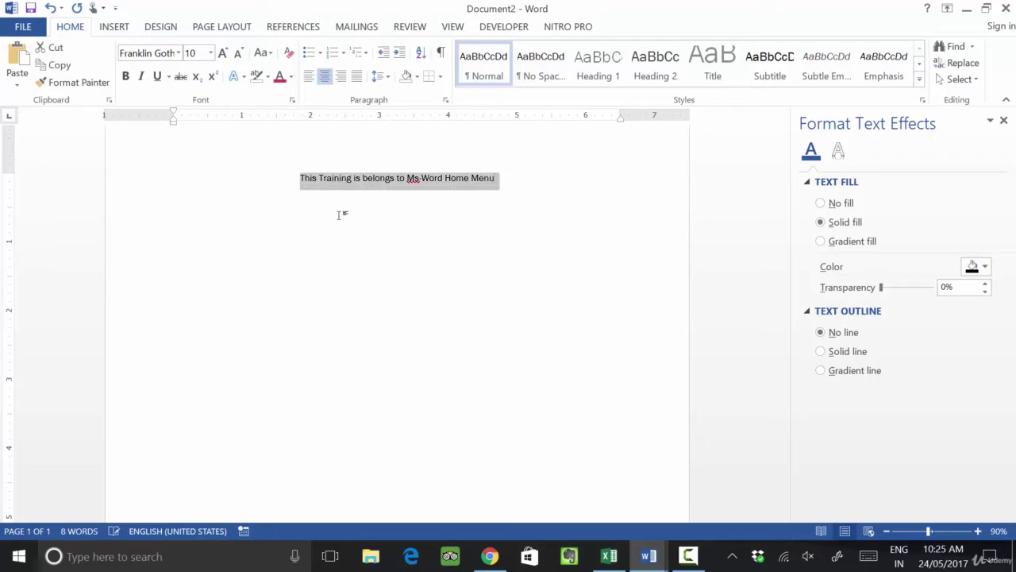
# Step: Apply a dark pink theme-color paragraph shading to the whole line of text
pyautogui.hotkey('ctrl', 'a')
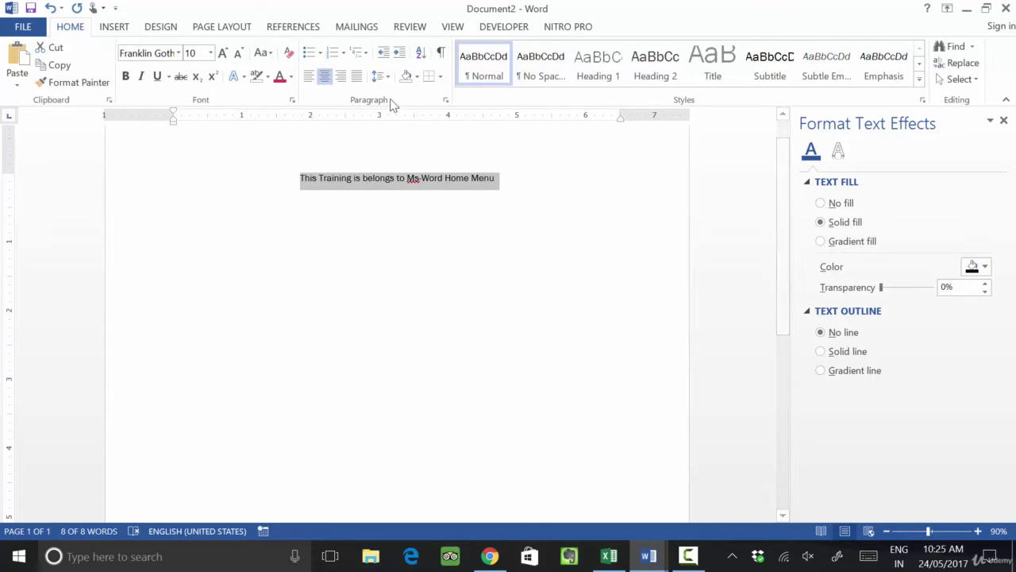
pyautogui.click(416, 76)
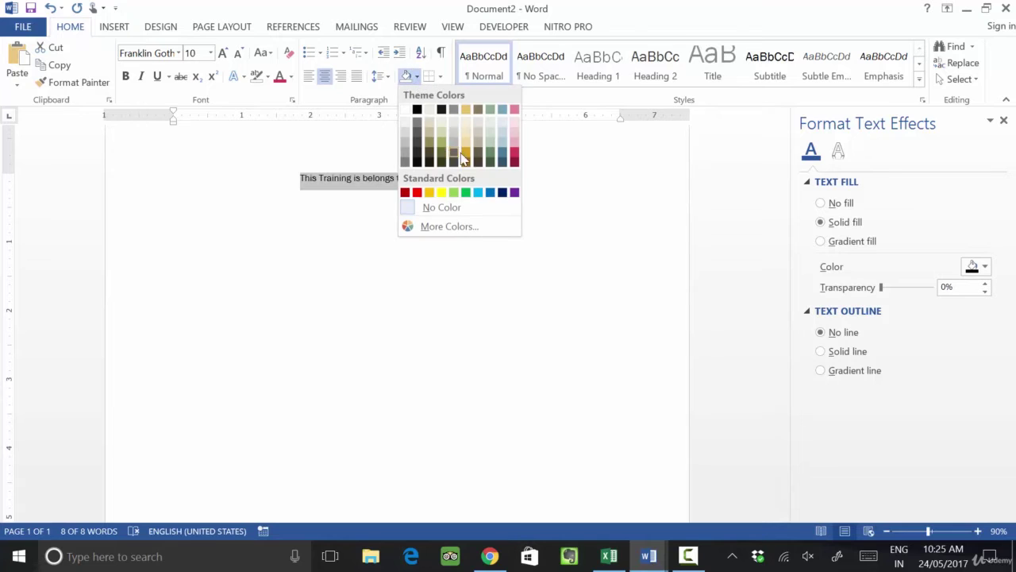
pyautogui.click(513, 154)
pyautogui.click(522, 196)
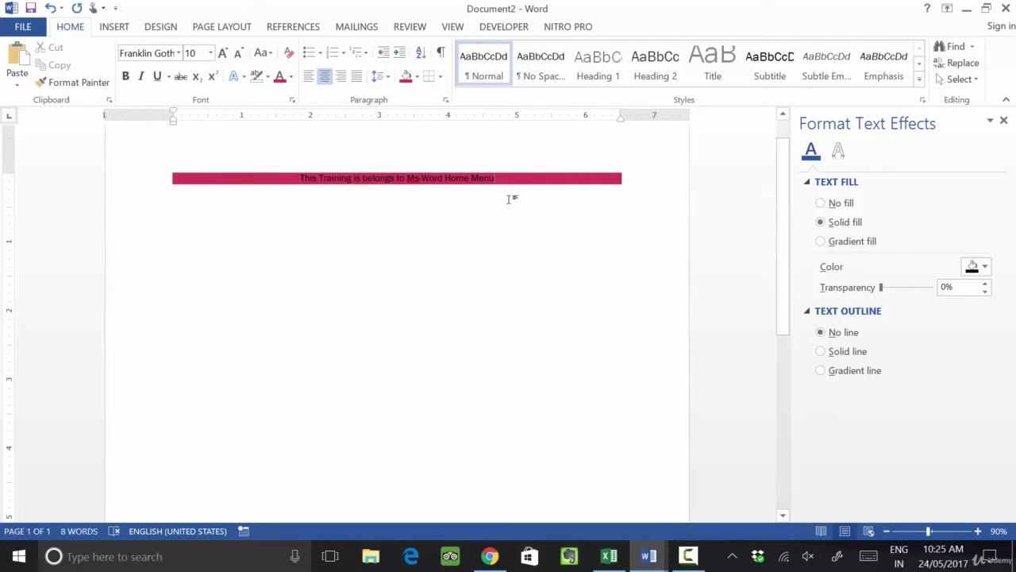
# Step: Add a second line below the first reading "This chapter will clear you the Home Menu Functions"
pyautogui.press('Return')
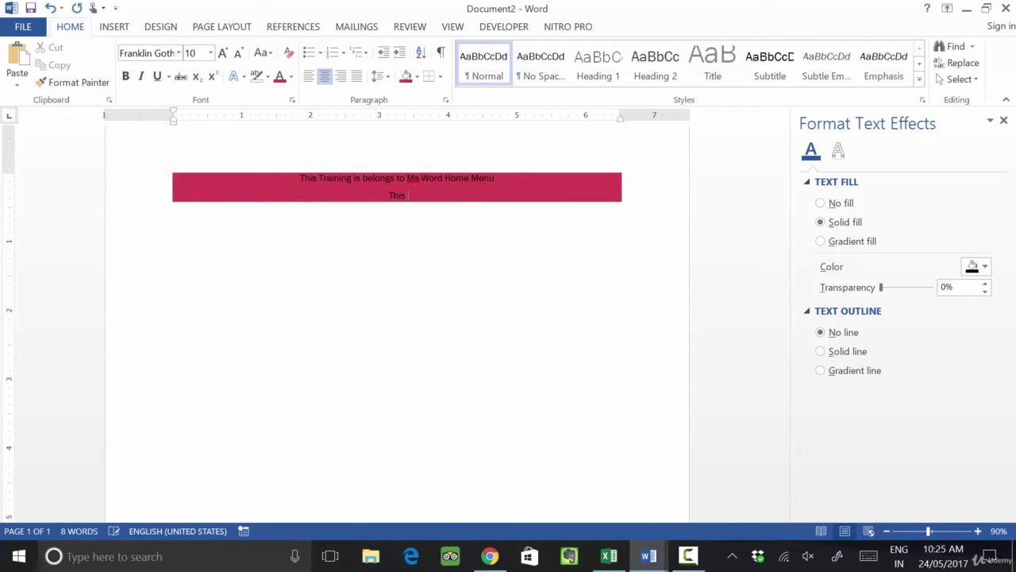
pyautogui.write('This chapeter')
pyautogui.press('BackSpace')
pyautogui.press('BackSpace')
pyautogui.press('BackSpace')
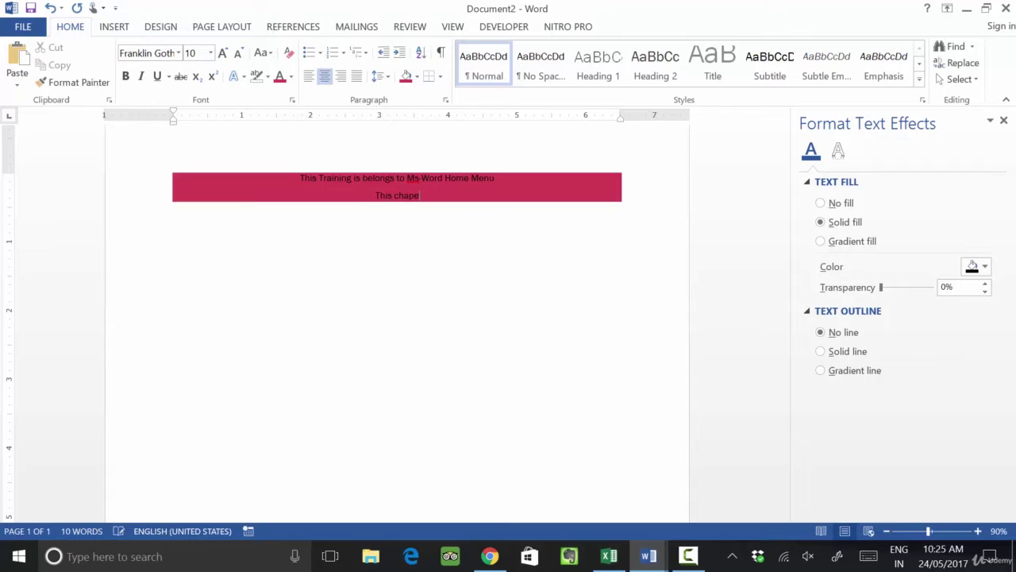
pyautogui.write('er will clear')
pyautogui.write(' you the Home')
pyautogui.write(' Menu Fi')
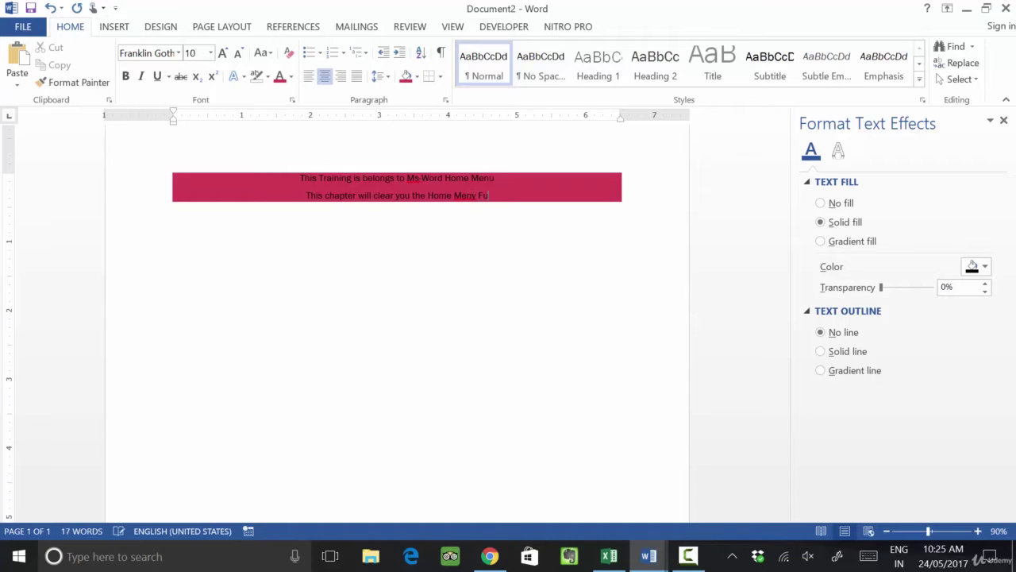
pyautogui.press('BackSpace')
pyautogui.press('BackSpace')
pyautogui.press('BackSpace')
pyautogui.press('BackSpace')
pyautogui.write('u')
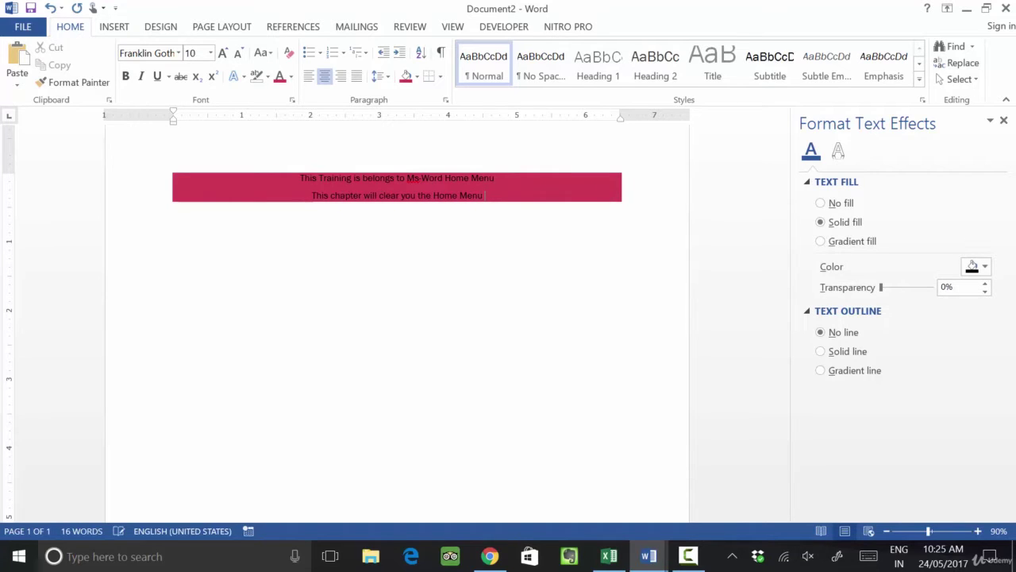
pyautogui.write(' Functions')
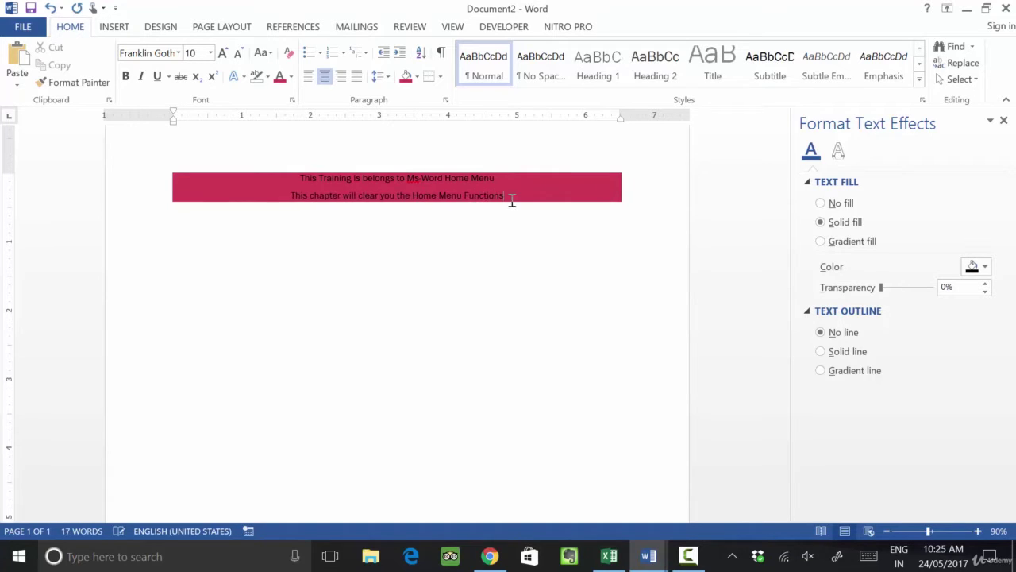
# Step: Change the paragraph shading of both text lines to a light tan theme color
pyautogui.moveTo(298, 173); pyautogui.dragTo(540, 222)
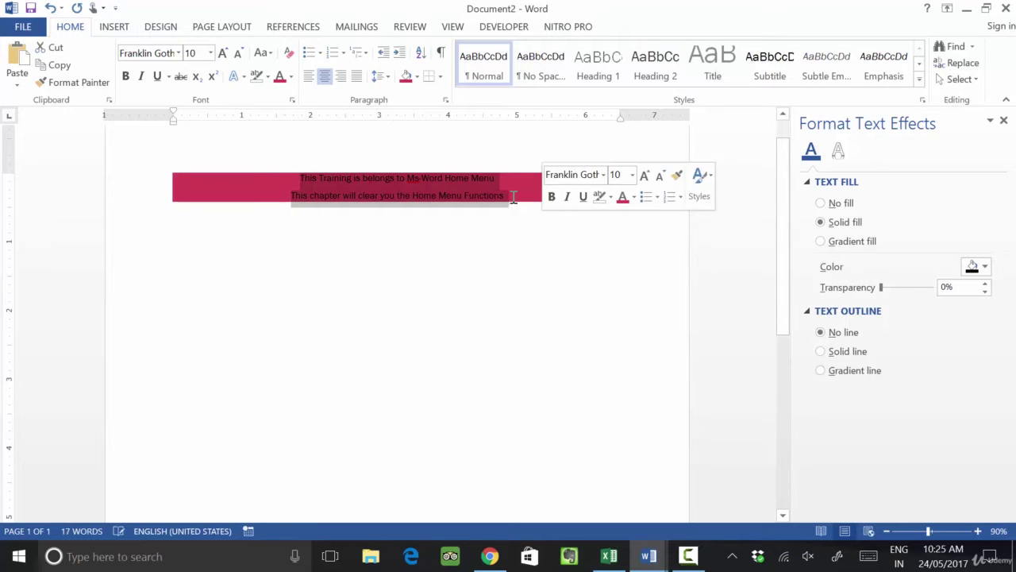
pyautogui.click(417, 77)
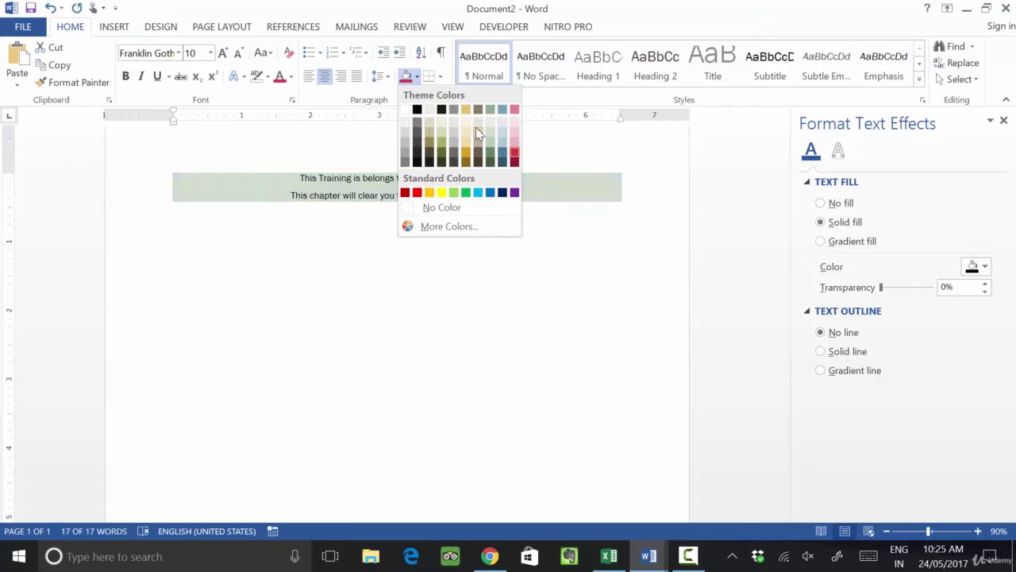
pyautogui.click(433, 127)
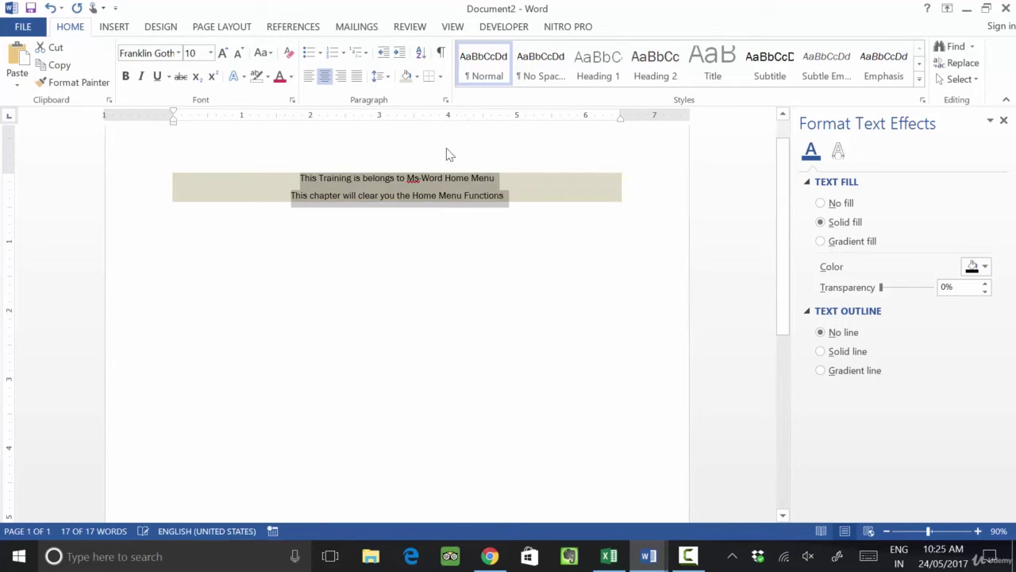
pyautogui.click(480, 219)
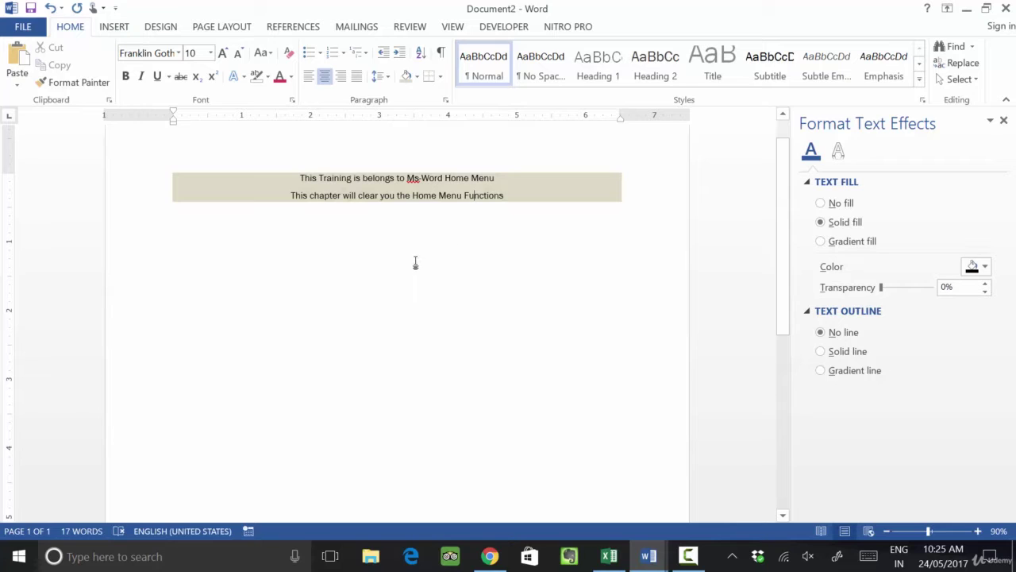
# Step: Remove the shading from both text lines by setting it to No Color
pyautogui.moveTo(302, 178); pyautogui.dragTo(518, 202)
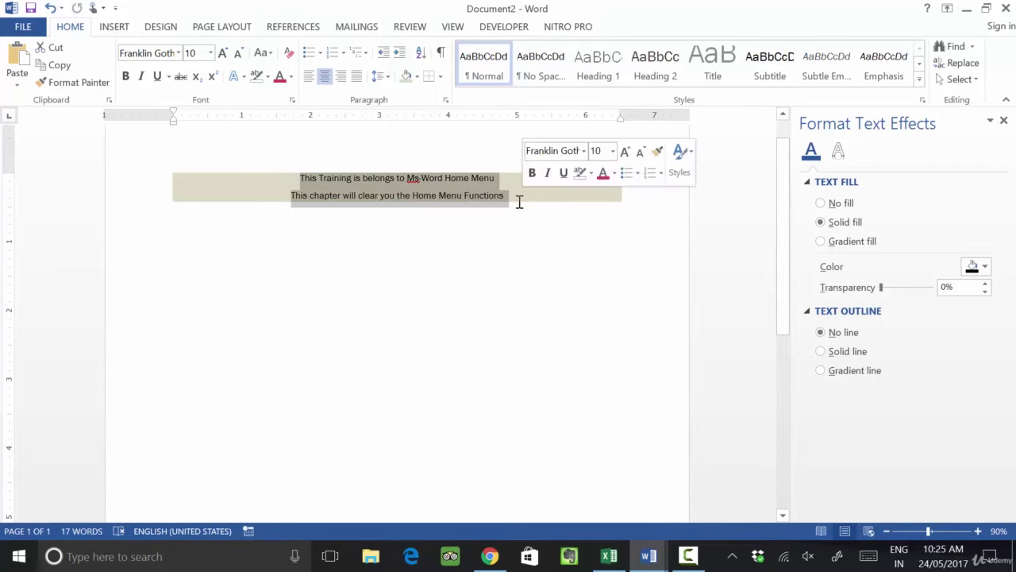
pyautogui.click(418, 77)
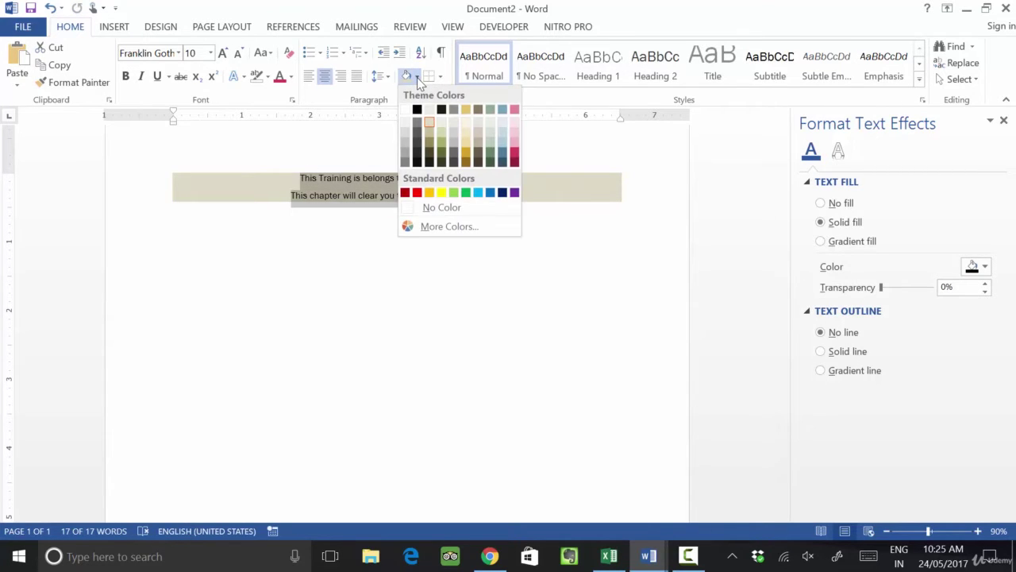
pyautogui.click(437, 208)
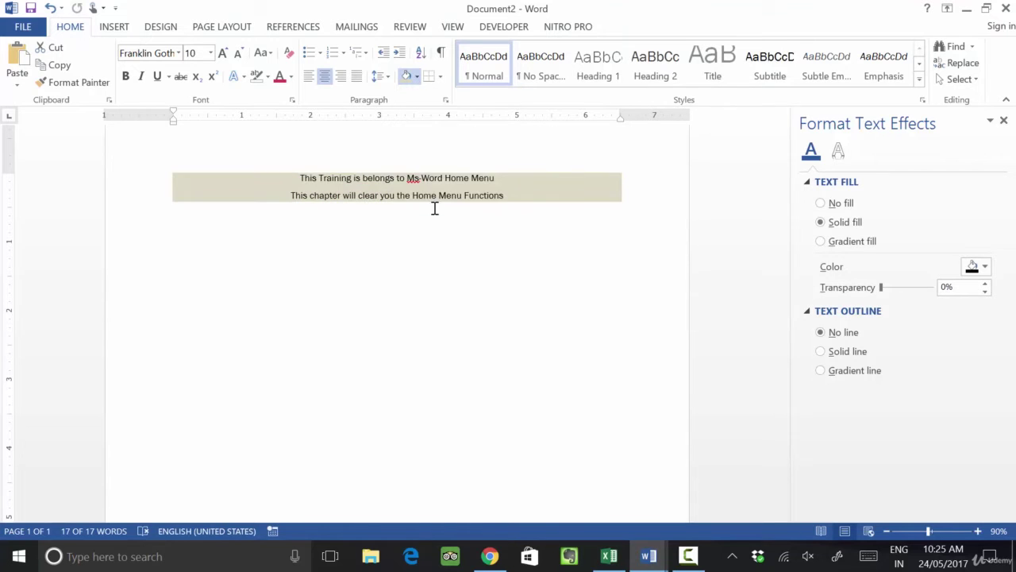
pyautogui.click(401, 295)
# Step: Enlarge the font of all the text in the document to size 16
pyautogui.hotkey('ctrl', 'a')
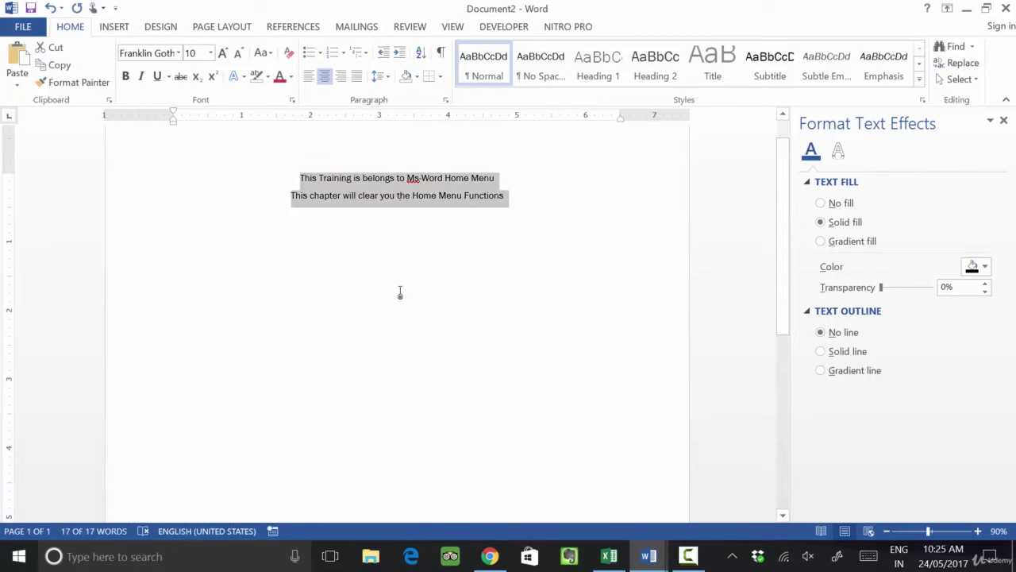
pyautogui.hotkey('ctrl', ']')
pyautogui.hotkey('ctrl', ']')
pyautogui.hotkey('ctrl', ']')
pyautogui.hotkey('ctrl', ']')
pyautogui.hotkey('ctrl', ']')
pyautogui.hotkey('ctrl', ']')
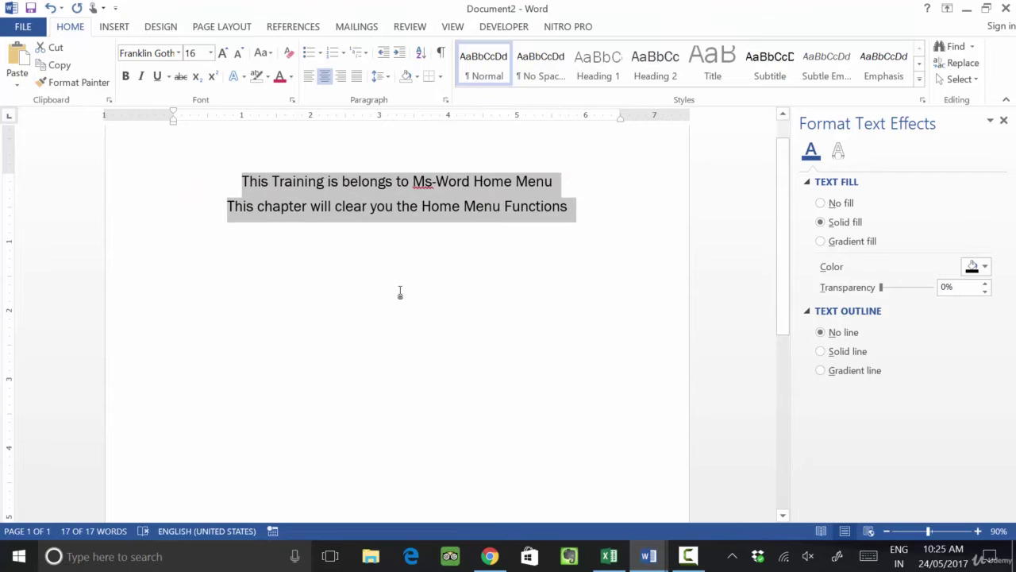
pyautogui.click(393, 294)
# Step: Add a bottom border and a top border to the two-line text block
pyautogui.moveTo(243, 181); pyautogui.dragTo(553, 225)
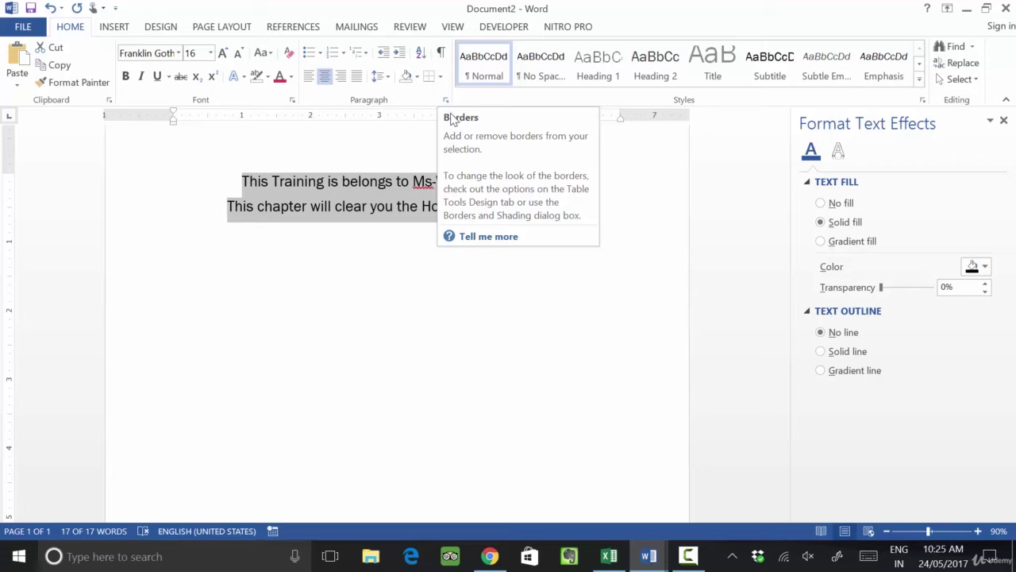
pyautogui.click(440, 77)
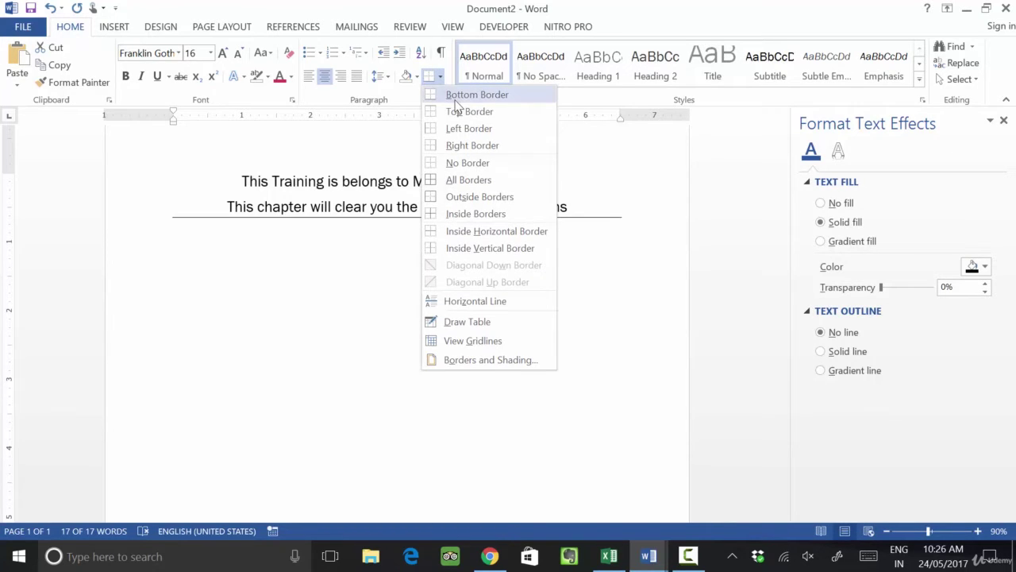
pyautogui.click(457, 99)
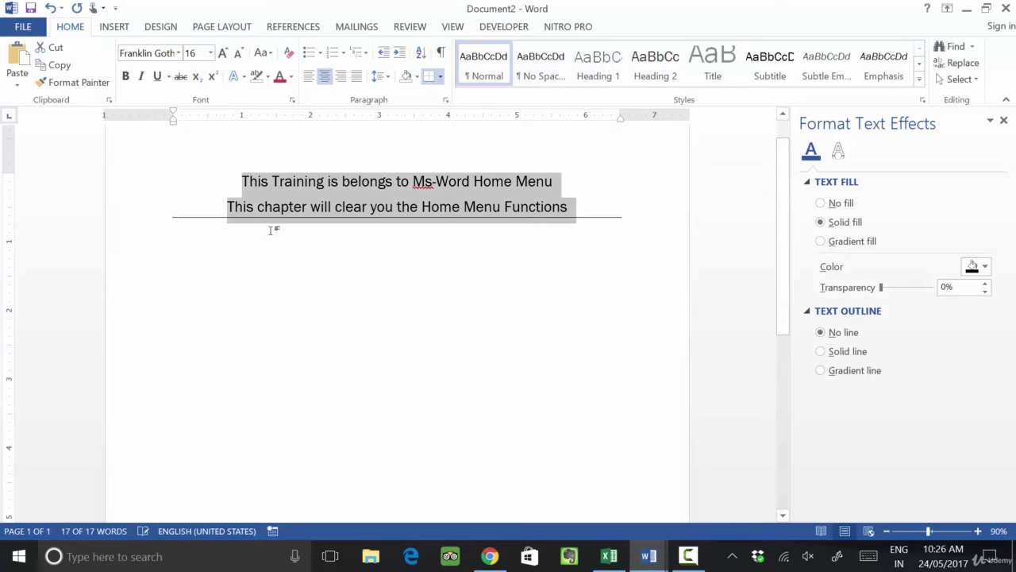
pyautogui.click(440, 77)
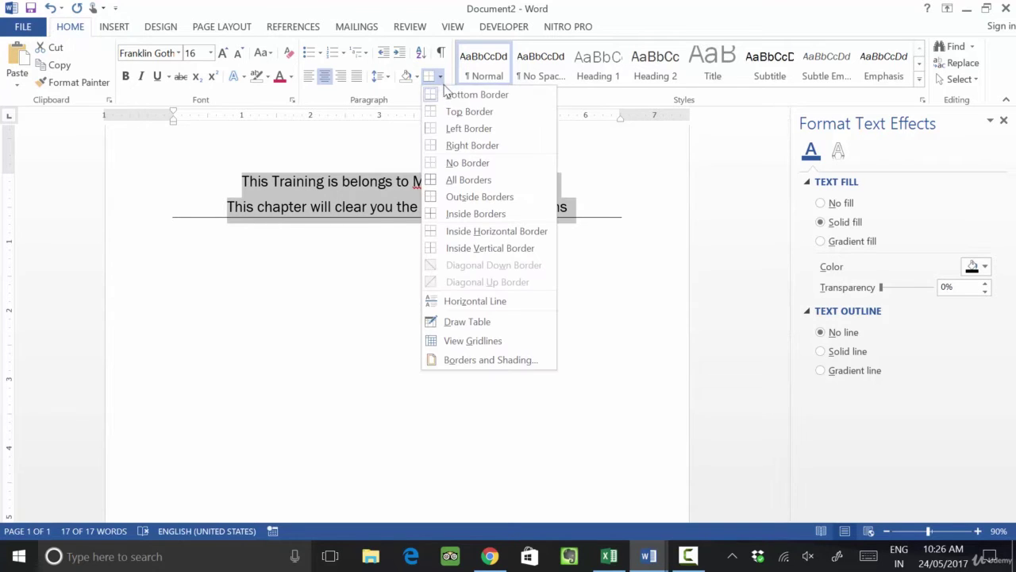
pyautogui.click(457, 113)
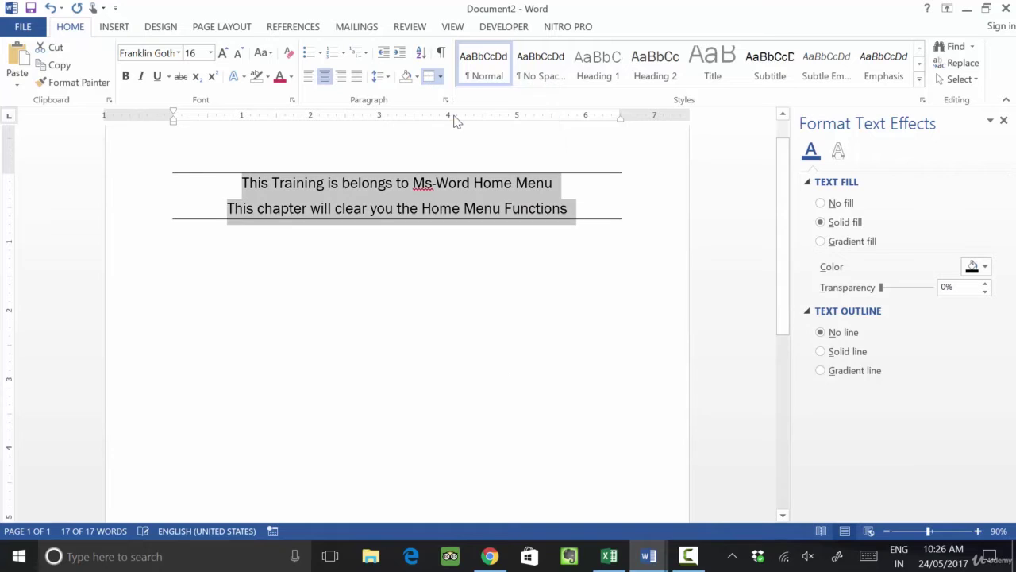
# Step: Add a left border and a right border to the two-line text block
pyautogui.click(441, 79)
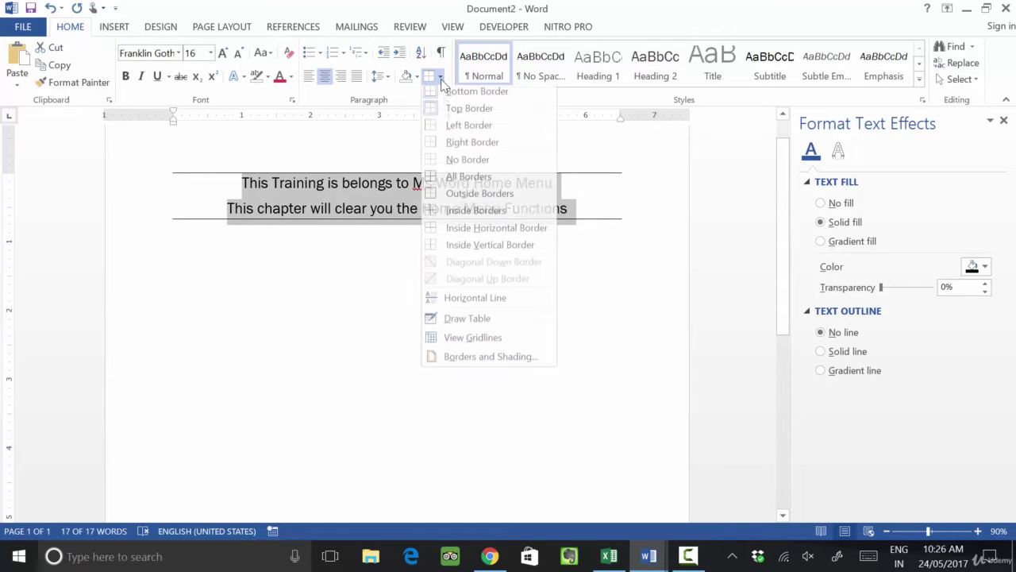
pyautogui.click(467, 130)
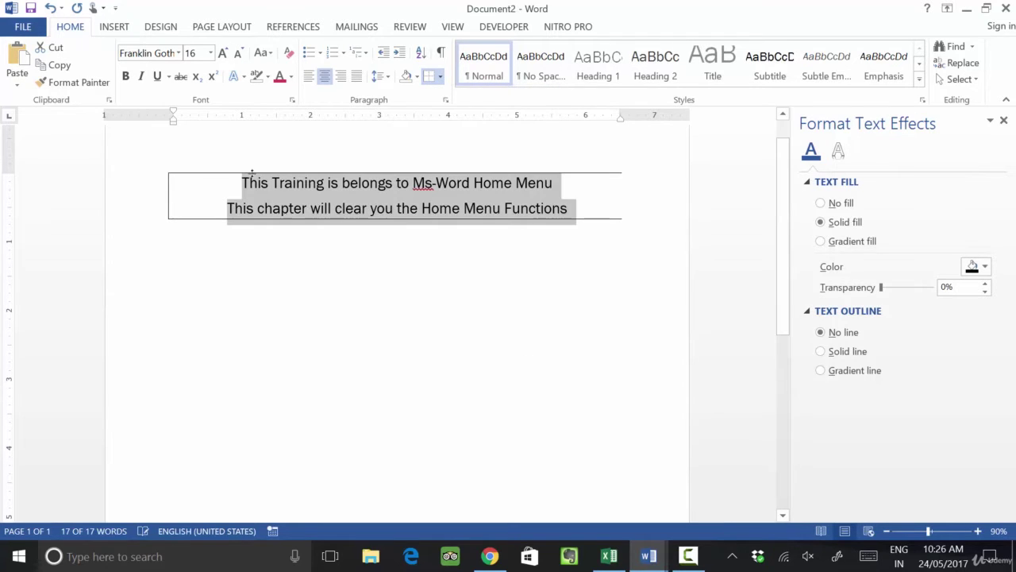
pyautogui.click(440, 76)
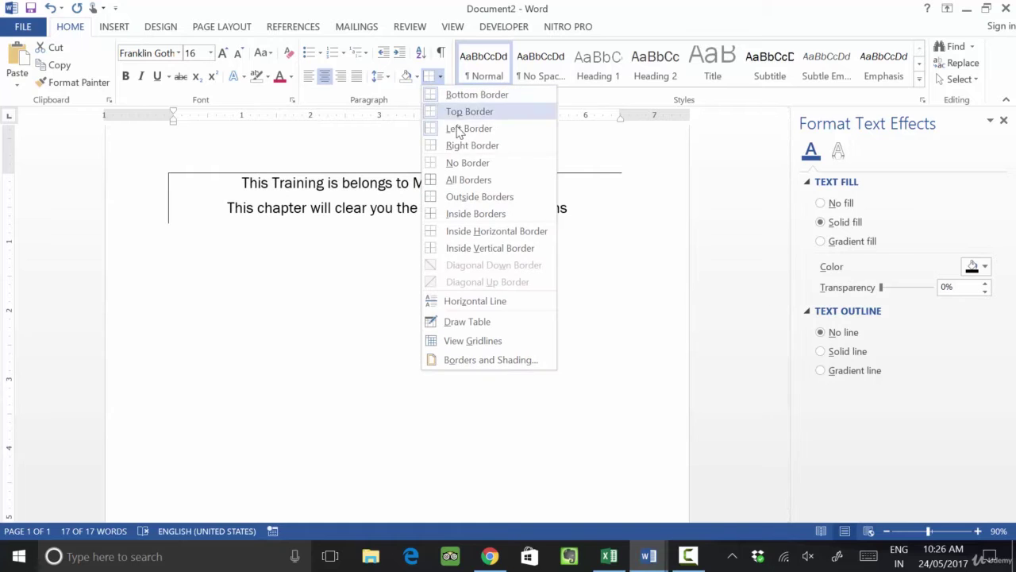
pyautogui.click(465, 154)
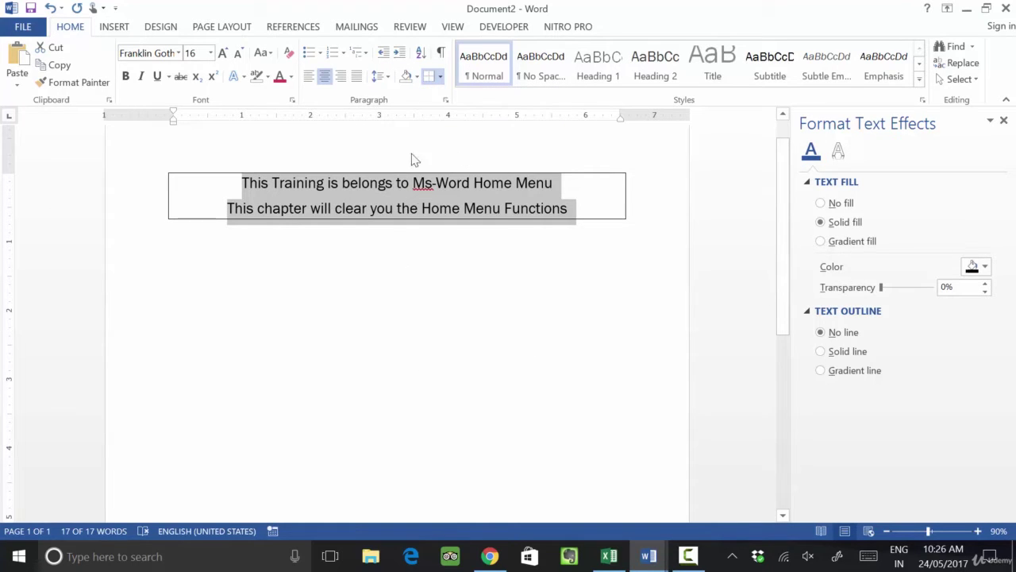
# Step: Clear every border from the two-line text block with the No Border option
pyautogui.click(440, 76)
pyautogui.click(458, 166)
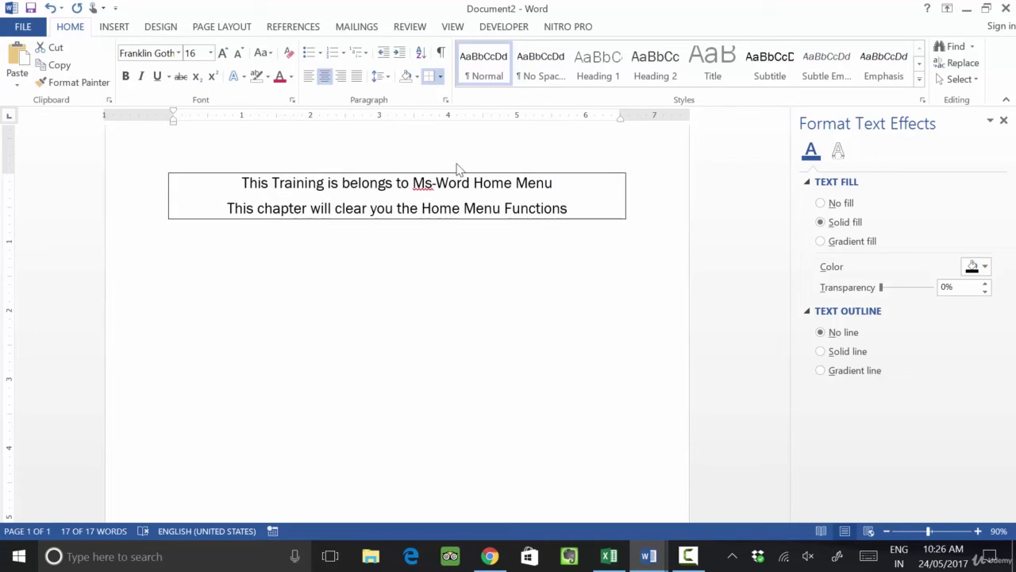
pyautogui.click(443, 294)
# Step: Apply All Borders to both text lines, including a dividing line between them
pyautogui.click(234, 186)
pyautogui.moveTo(242, 183); pyautogui.dragTo(572, 220)
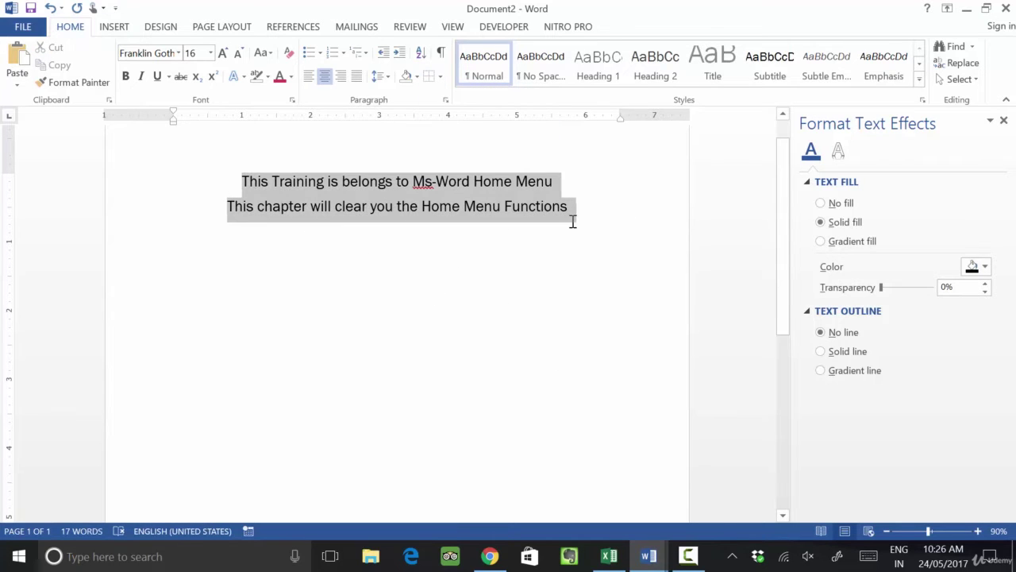
pyautogui.click(440, 76)
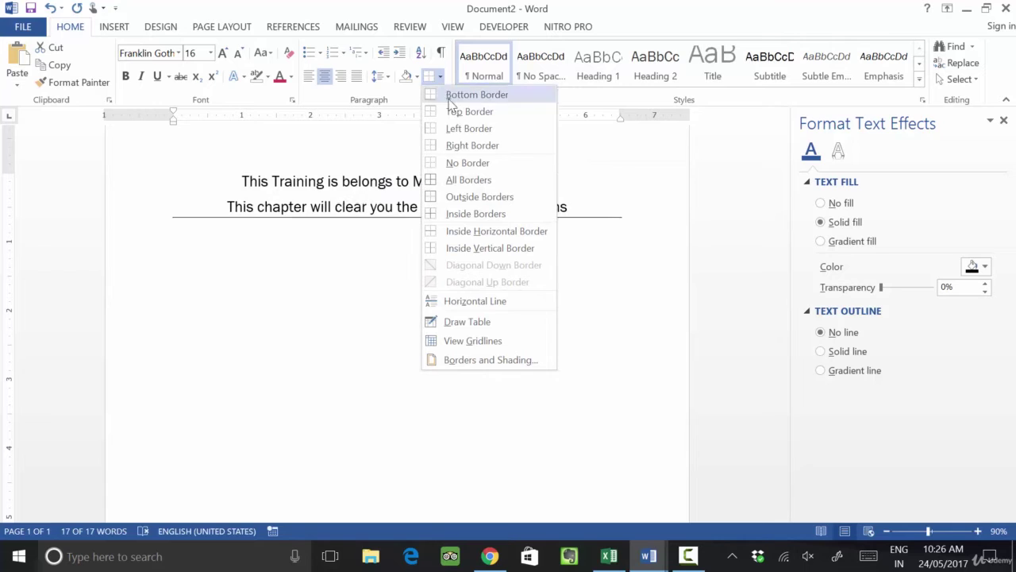
pyautogui.click(467, 181)
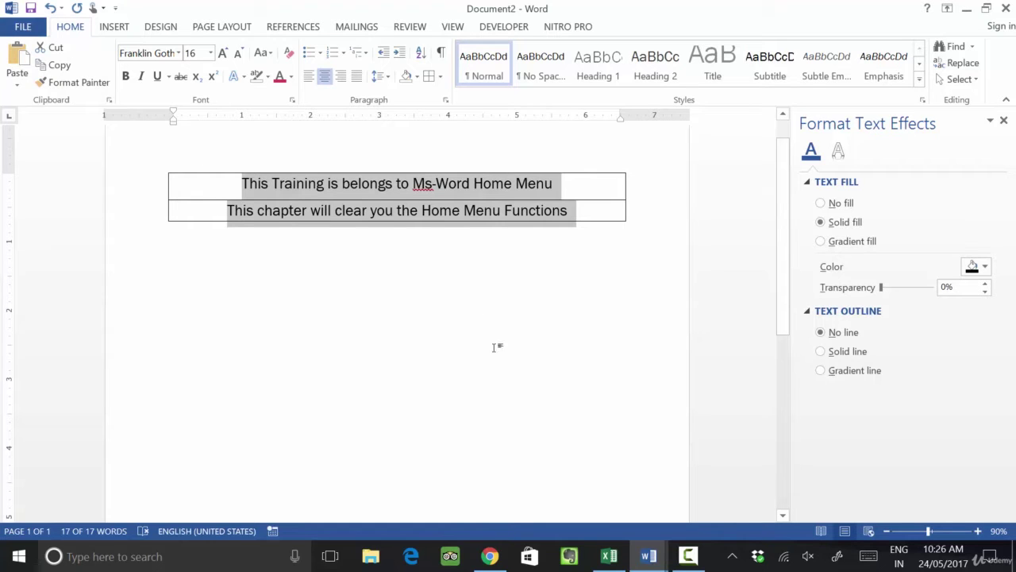
# Step: Clear the borders from both text lines, and apply Outside Borders together with Inside Borders instead
pyautogui.click(440, 77)
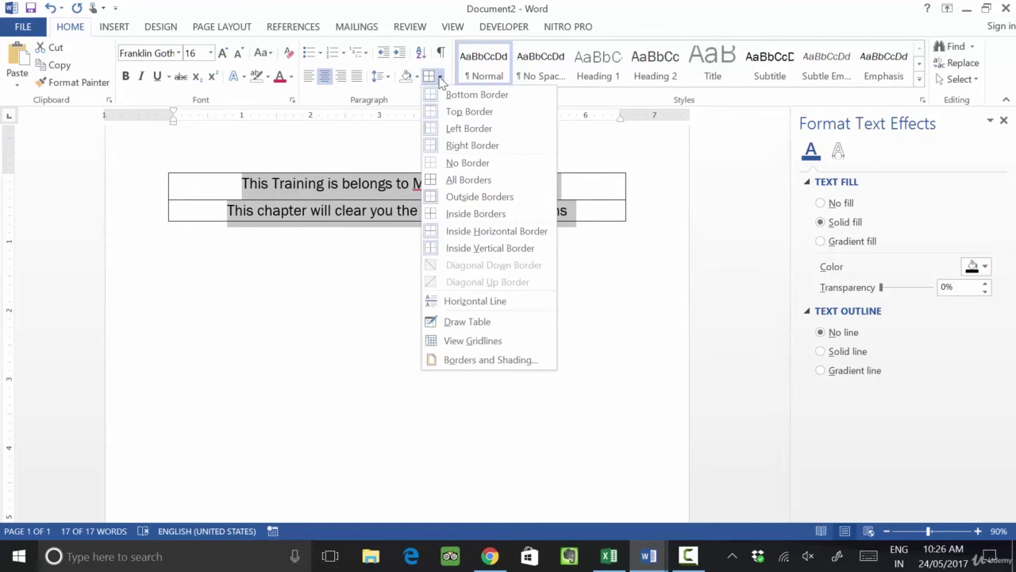
pyautogui.click(449, 162)
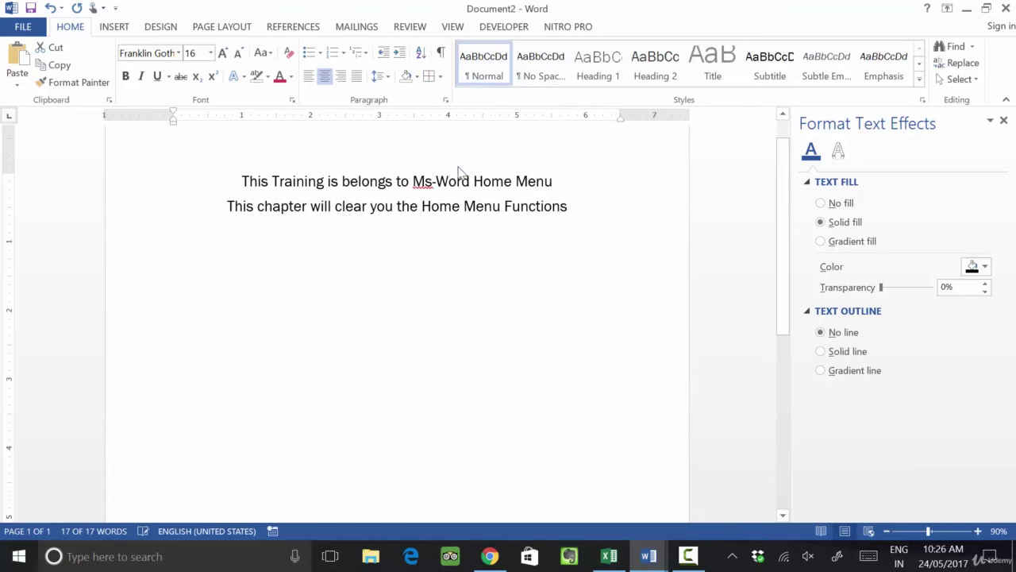
pyautogui.click(440, 76)
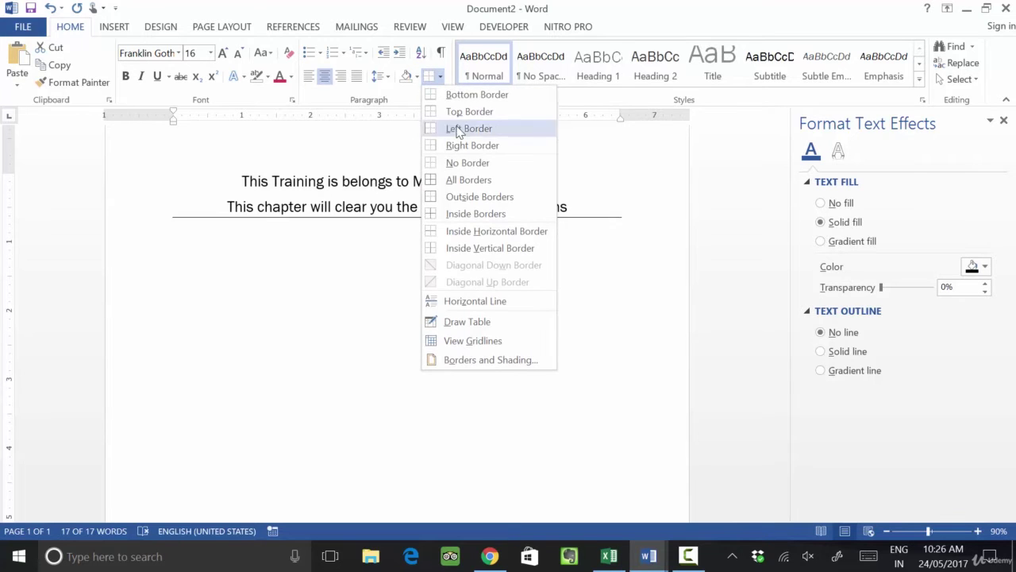
pyautogui.click(468, 197)
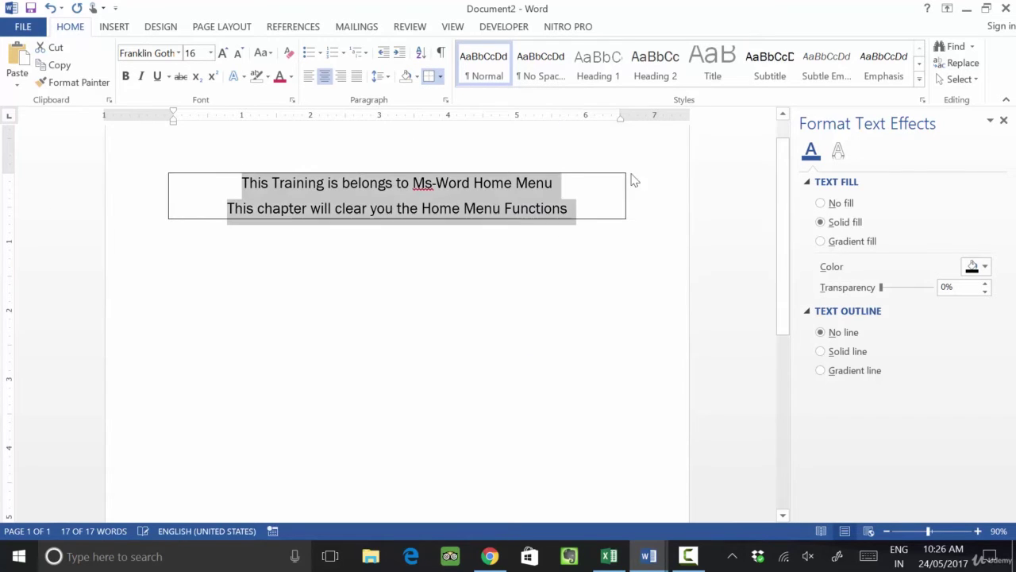
pyautogui.click(441, 77)
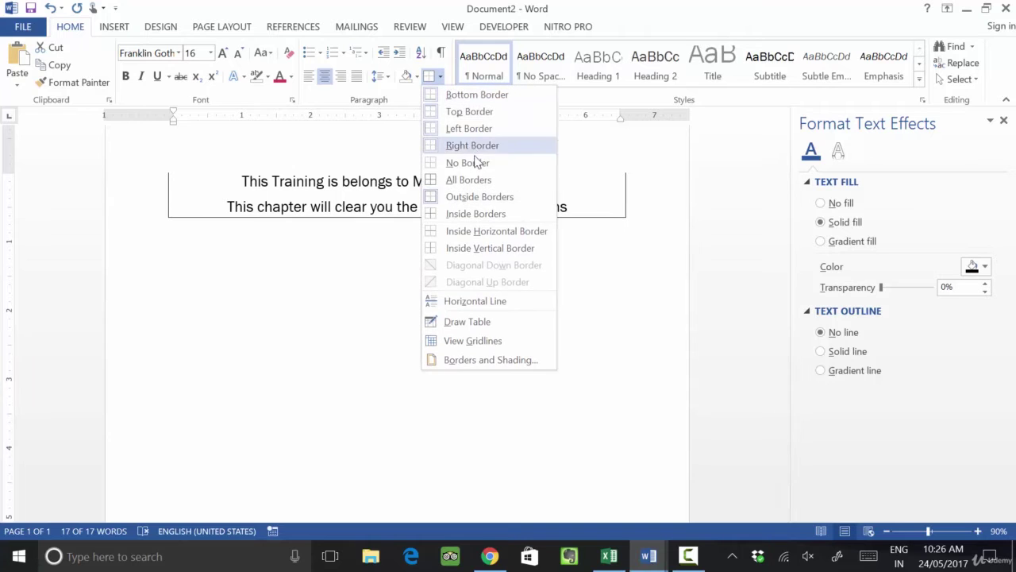
pyautogui.click(479, 214)
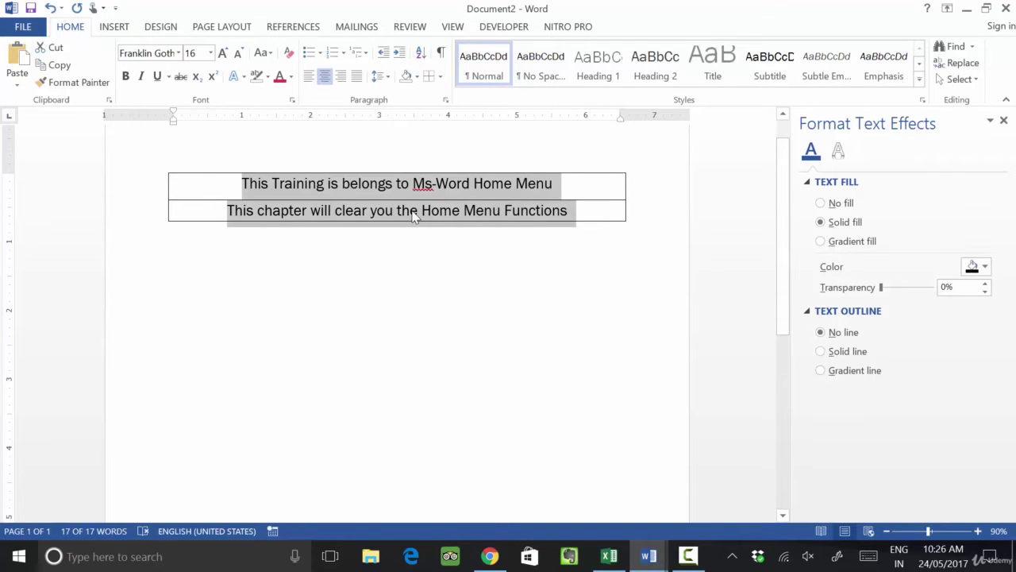
# Step: Remove all borders from the two text lines and apply only Inside Borders between them
pyautogui.click(440, 77)
pyautogui.click(459, 170)
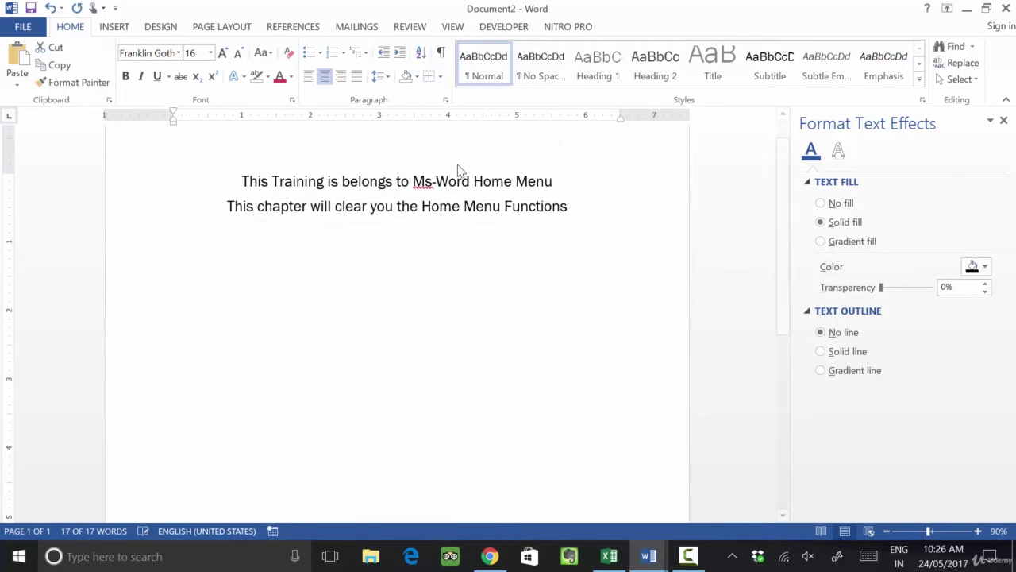
pyautogui.click(441, 76)
pyautogui.click(467, 220)
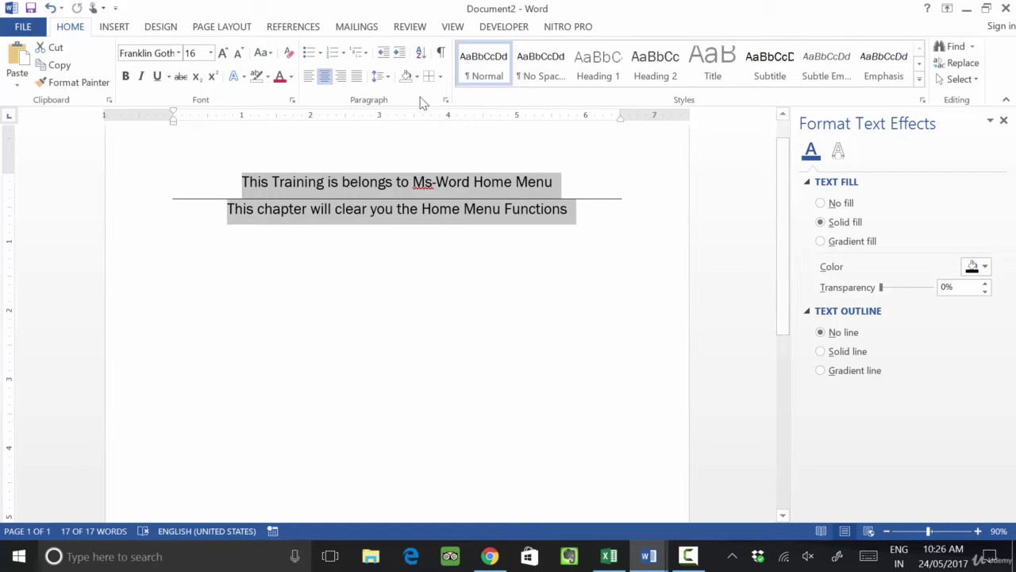
# Step: Toggle the Inside Horizontal Border between the two lines off, on and off again, finishing with No Border
pyautogui.click(440, 77)
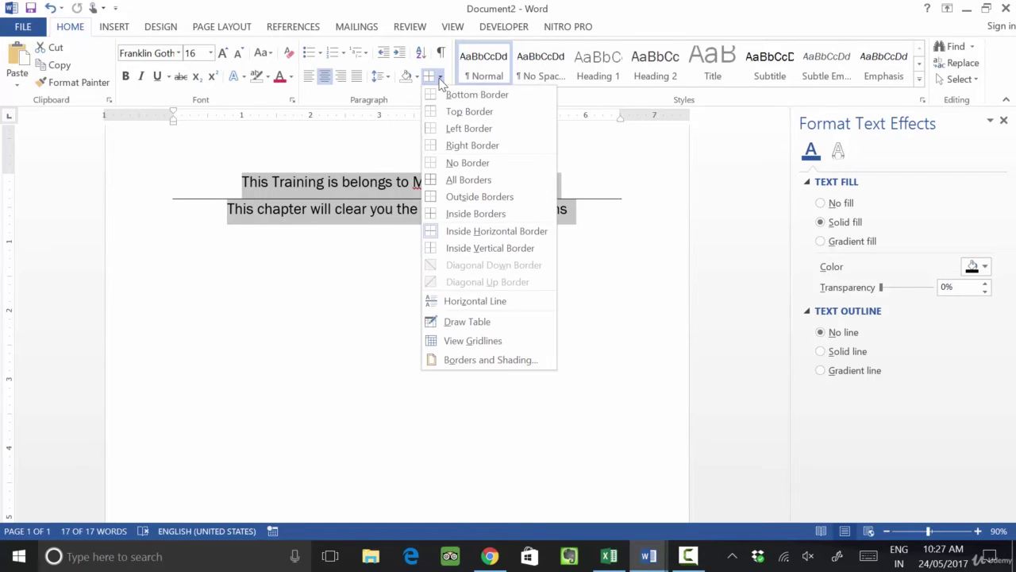
pyautogui.click(474, 238)
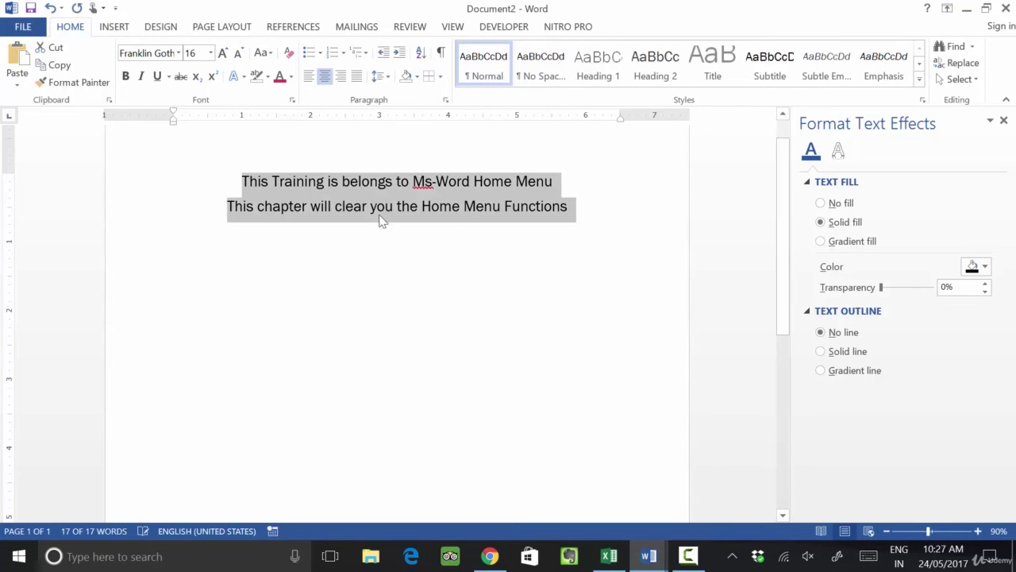
pyautogui.click(432, 76)
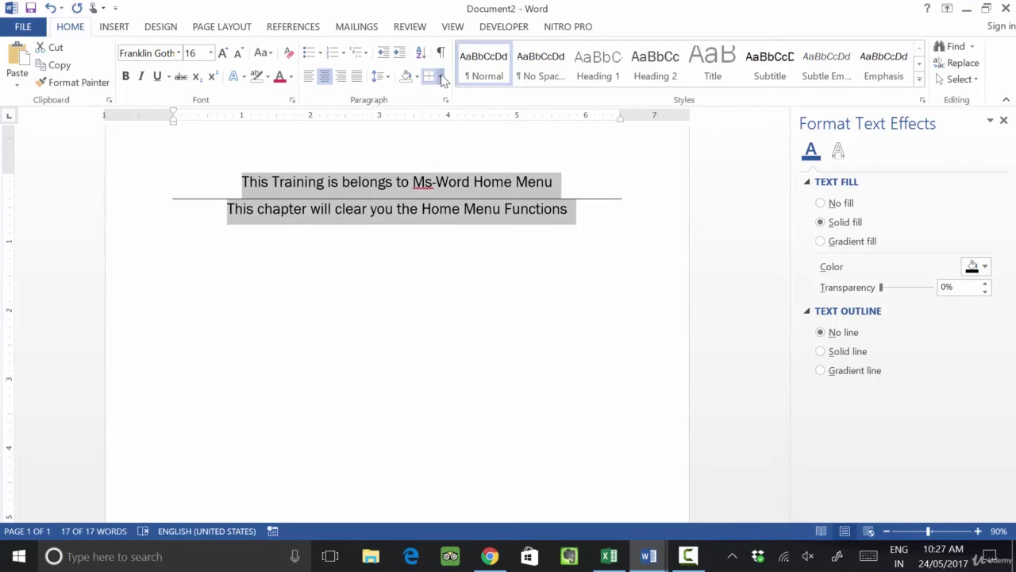
pyautogui.click(441, 77)
pyautogui.click(468, 232)
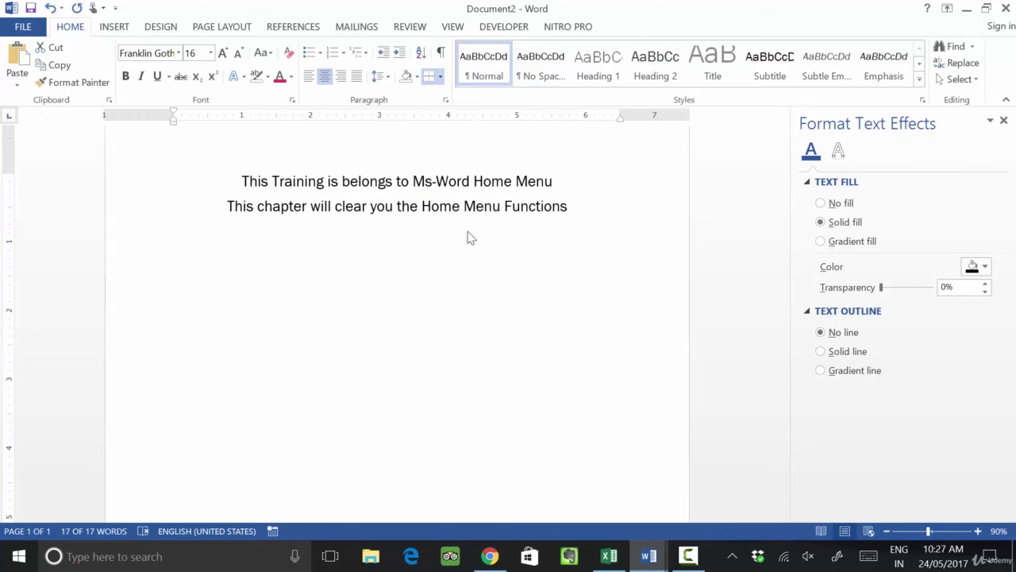
pyautogui.click(441, 76)
pyautogui.click(454, 160)
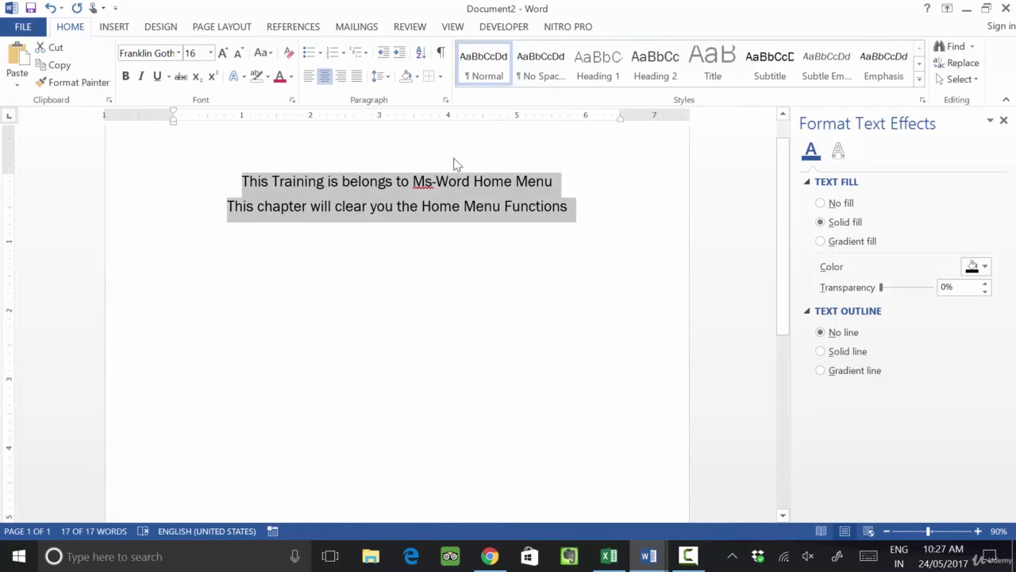
# Step: Turn on View Gridlines for the document and check the page for any gridlines
pyautogui.click(441, 77)
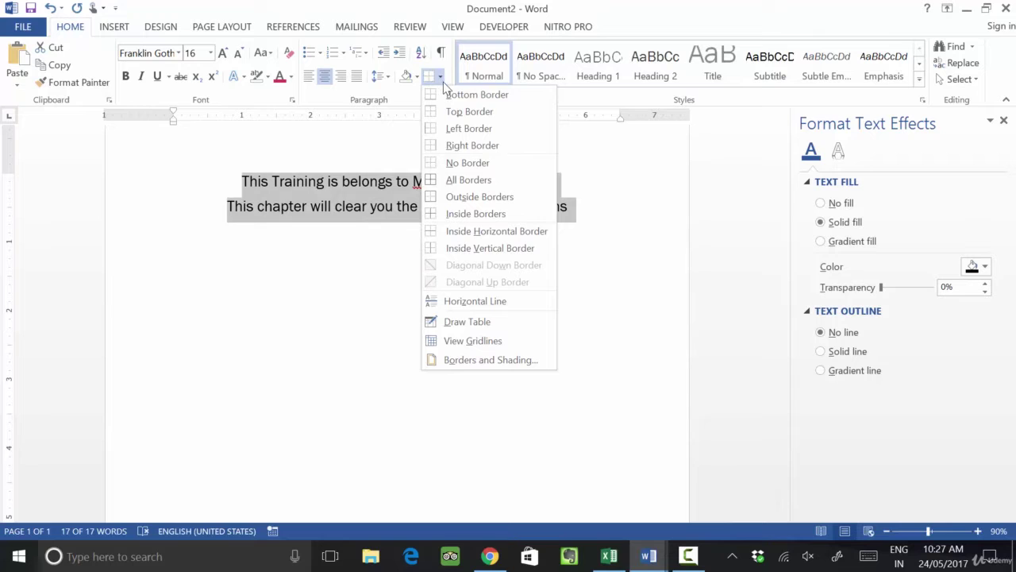
pyautogui.click(473, 348)
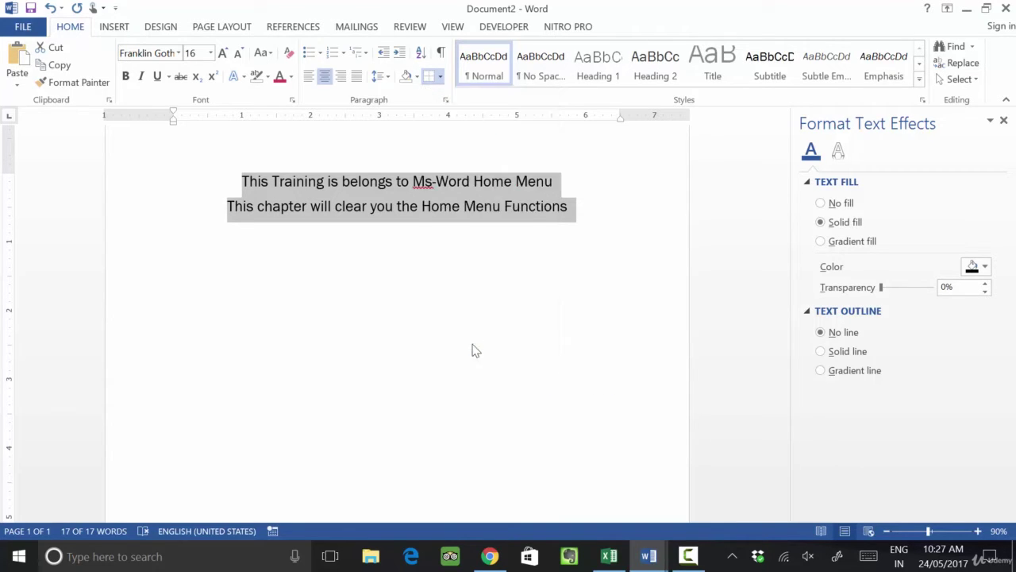
pyautogui.click(477, 315)
pyautogui.scroll(1, 470, 309)
pyautogui.scroll(-5, 456, 309)
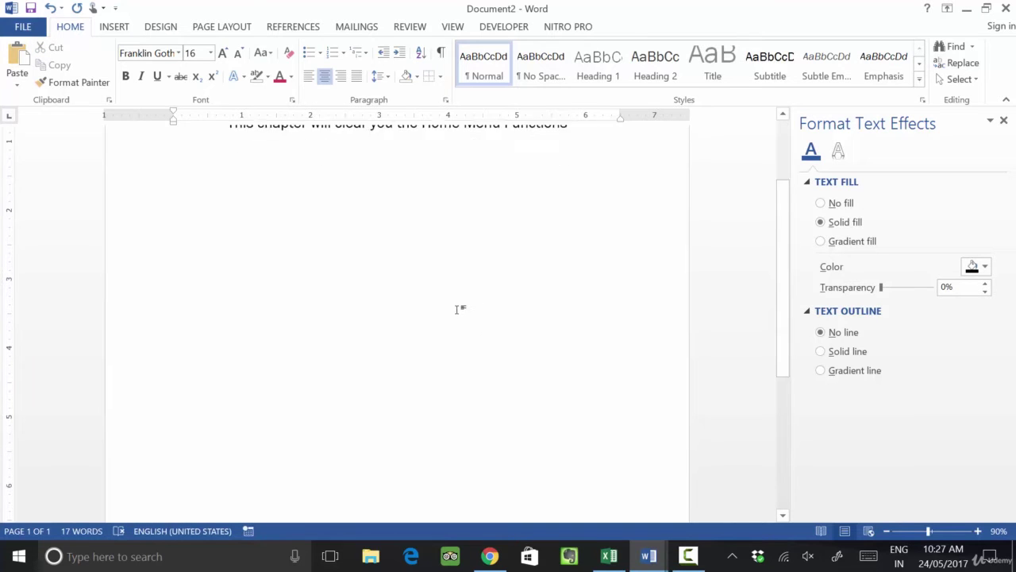
pyautogui.scroll(5, 456, 297)
# Step: Open the Borders and Shading settings for both text lines and compare the paragraph border options with the page border options
pyautogui.moveTo(236, 201); pyautogui.dragTo(581, 278)
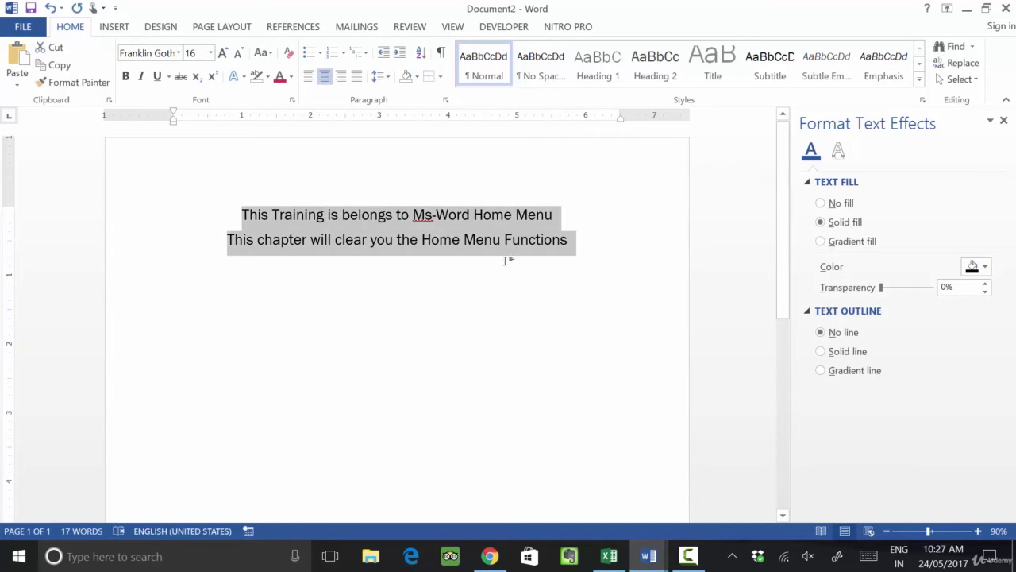
pyautogui.click(441, 77)
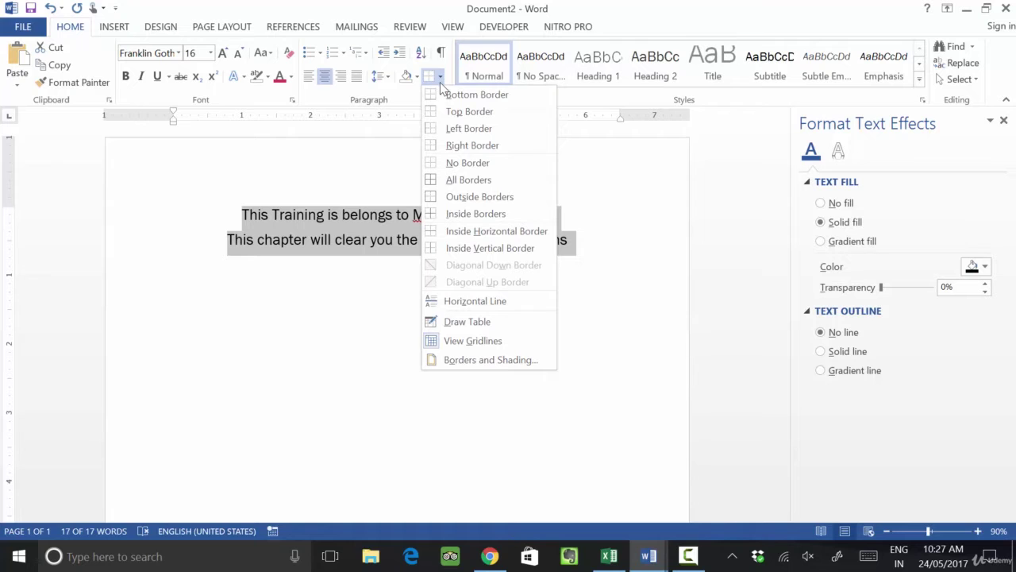
pyautogui.click(493, 359)
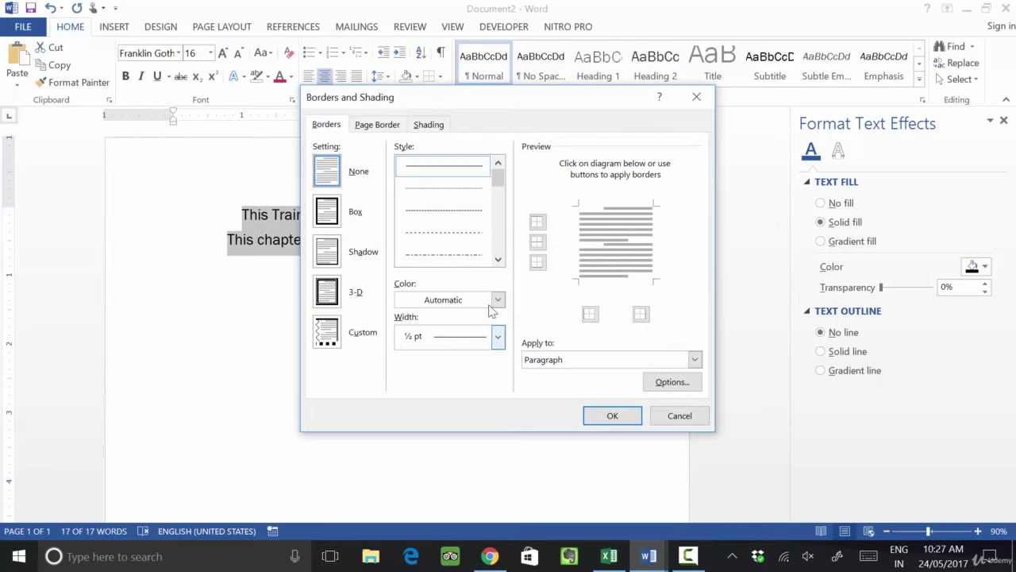
pyautogui.moveTo(417, 100)
pyautogui.mouseDown()
pyautogui.moveTo(497, 127)
pyautogui.moveTo(520, 220)
pyautogui.moveTo(618, 186)
pyautogui.moveTo(367, 280)
pyautogui.mouseUp()
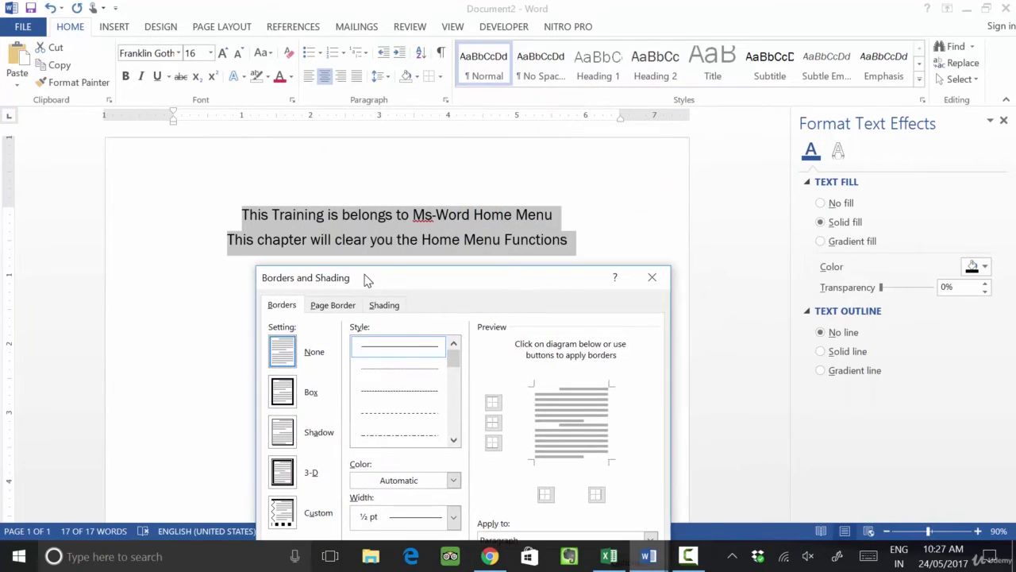
pyautogui.click(285, 310)
pyautogui.click(330, 306)
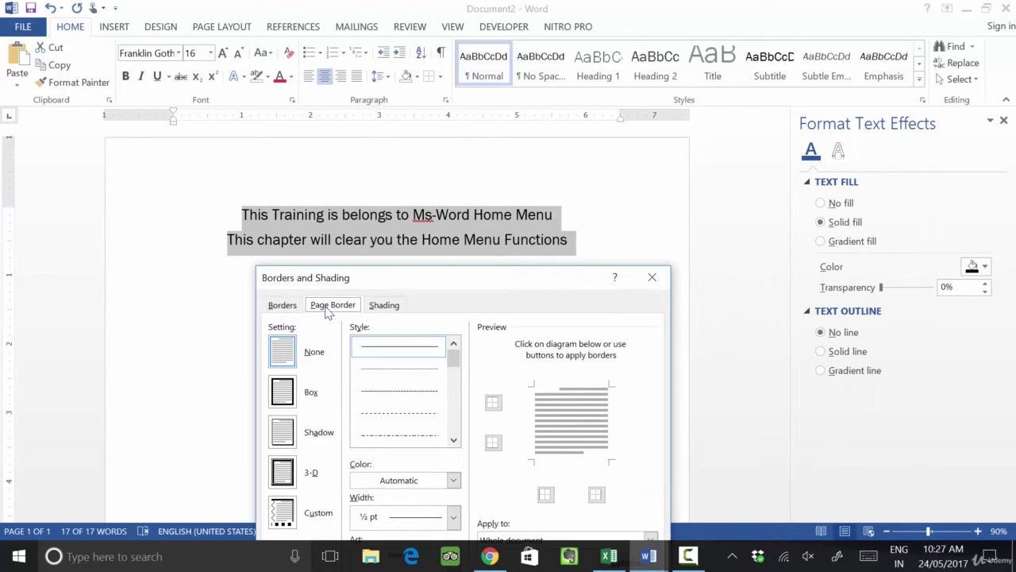
pyautogui.click(282, 307)
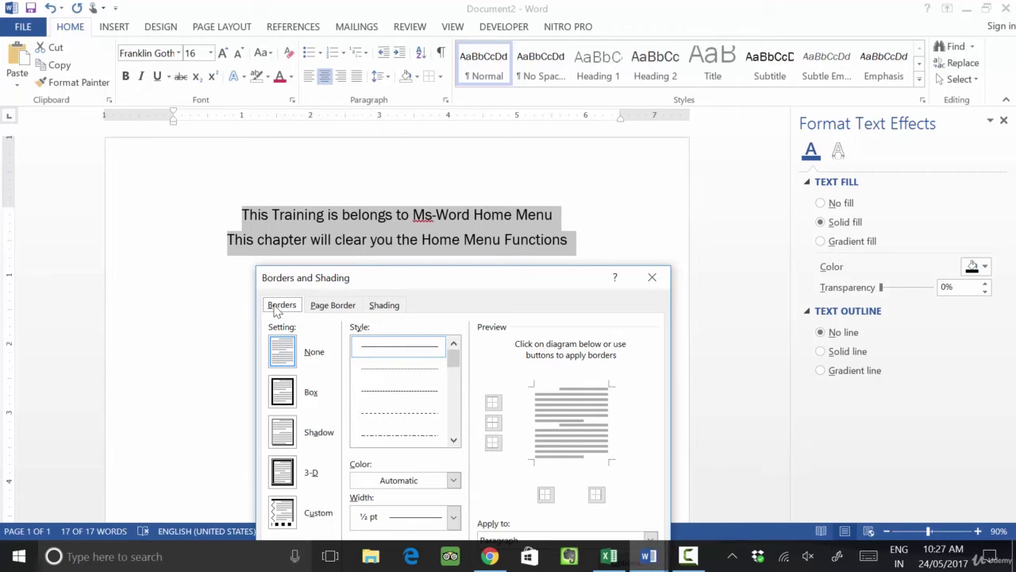
pyautogui.click(335, 310)
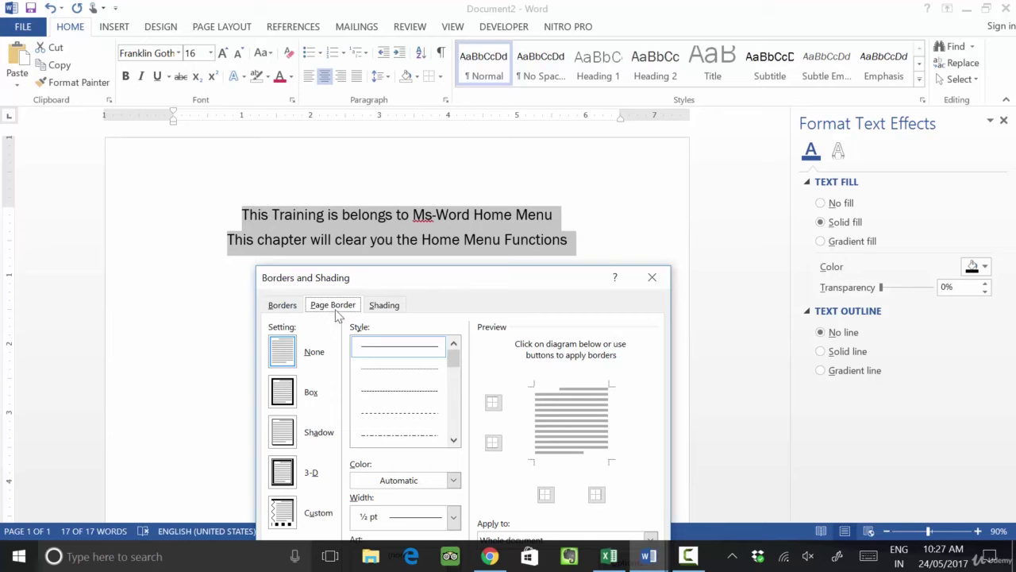
pyautogui.click(286, 308)
pyautogui.moveTo(363, 279); pyautogui.dragTo(442, 169)
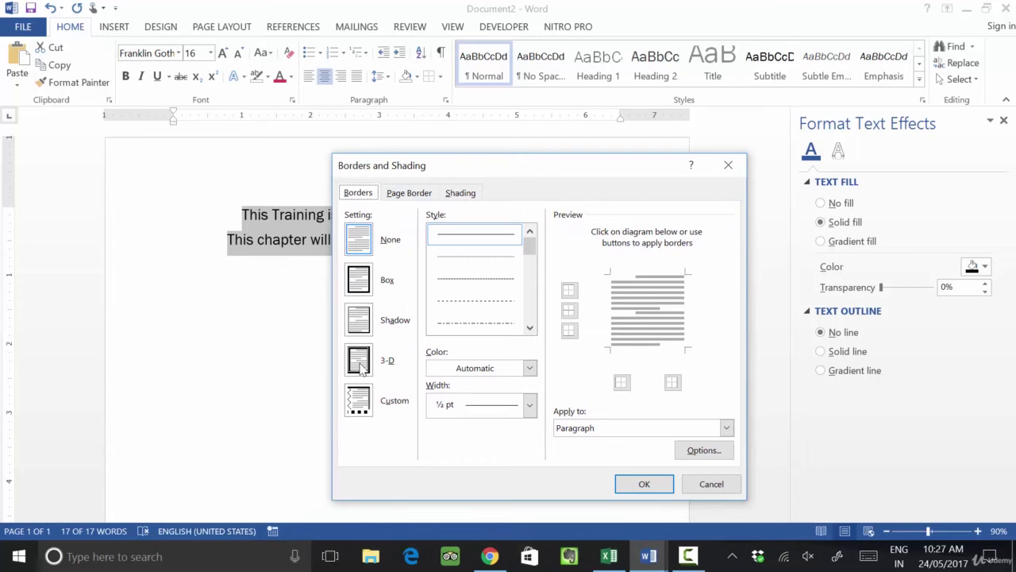
# Step: Apply the Box border setting to the two selected paragraphs
pyautogui.click(365, 286)
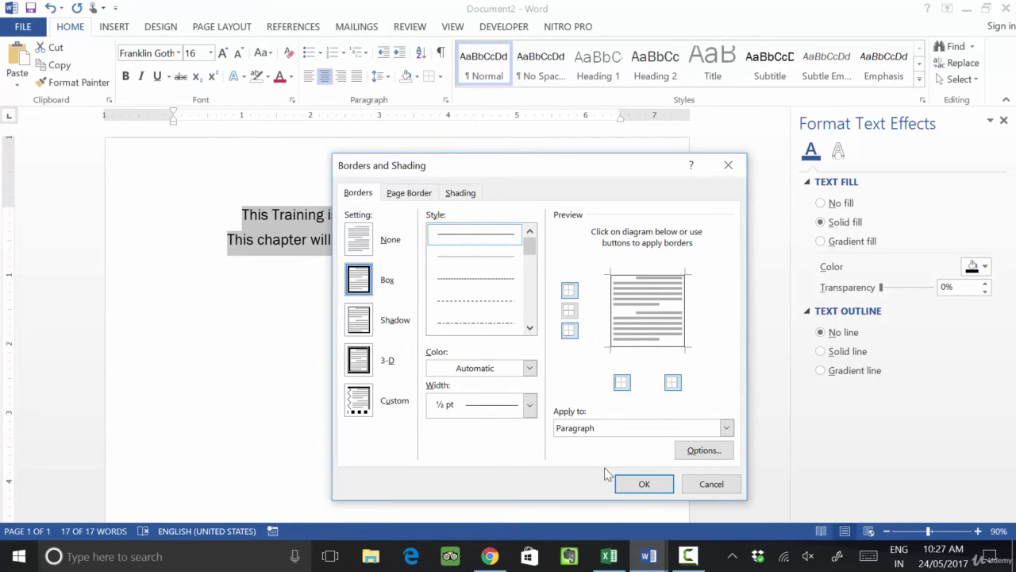
pyautogui.click(639, 484)
pyautogui.click(479, 416)
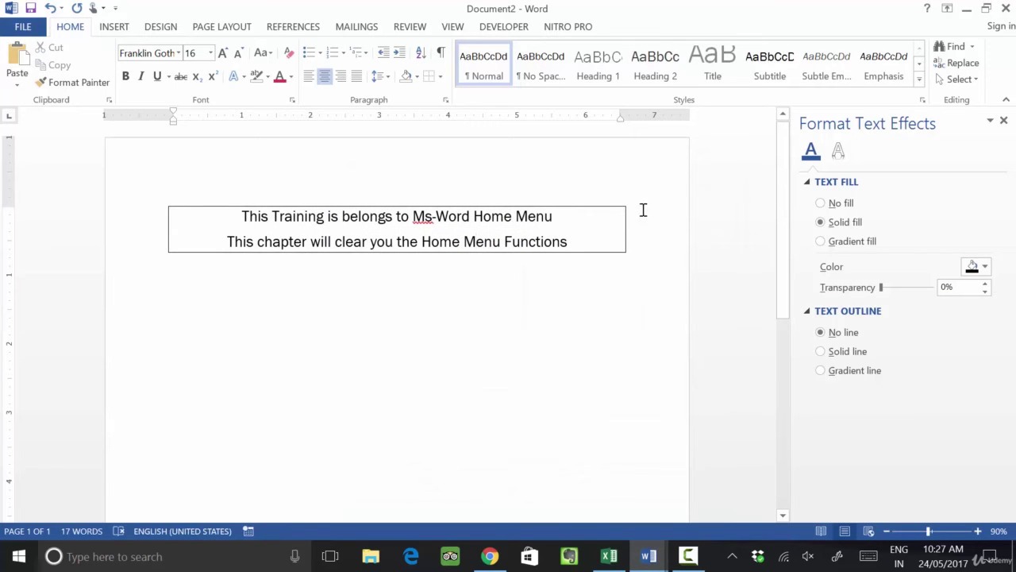
# Step: Remove the box around the two text lines by choosing the None setting in Borders and Shading
pyautogui.click(416, 77)
pyautogui.click(440, 76)
pyautogui.click(440, 76)
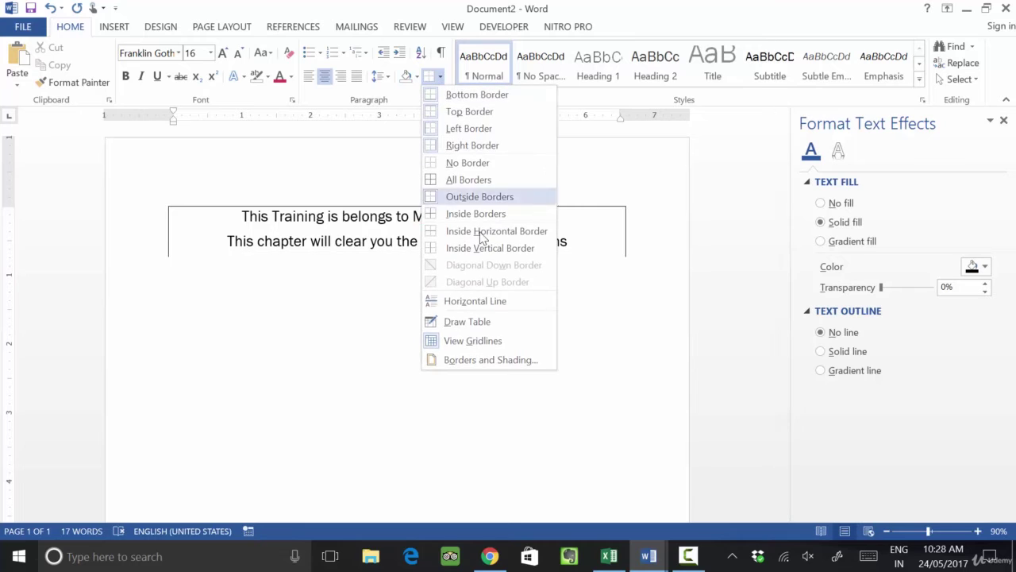
pyautogui.click(486, 358)
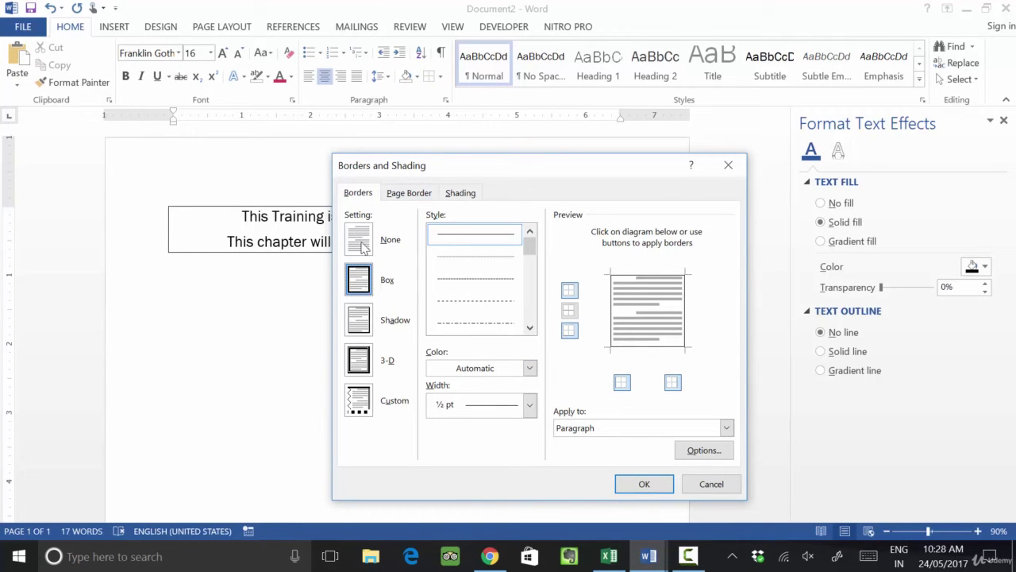
pyautogui.click(362, 247)
pyautogui.click(644, 483)
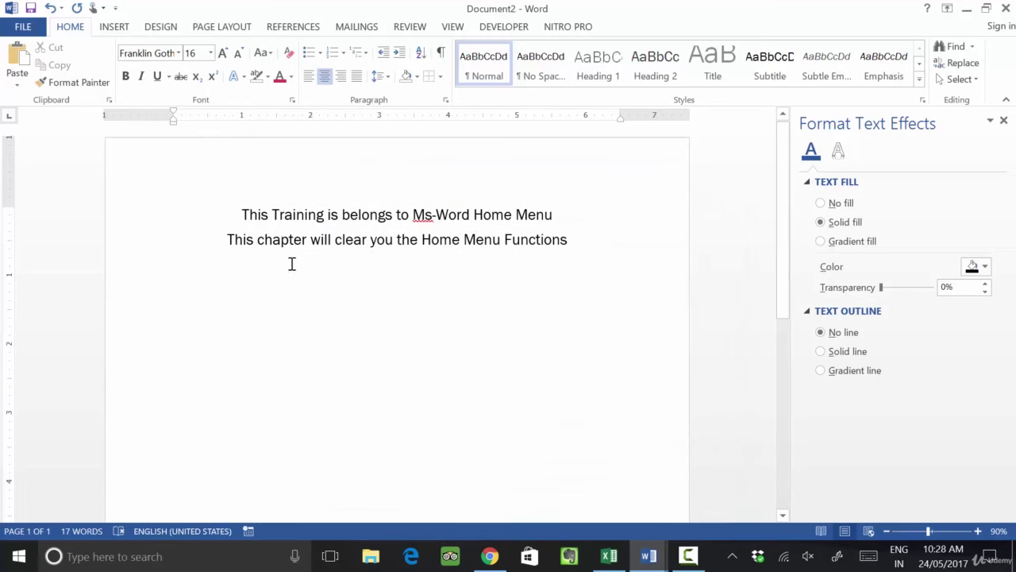
# Step: Add a Box page border to the whole document through Borders and Shading, and check it along the page
pyautogui.click(440, 78)
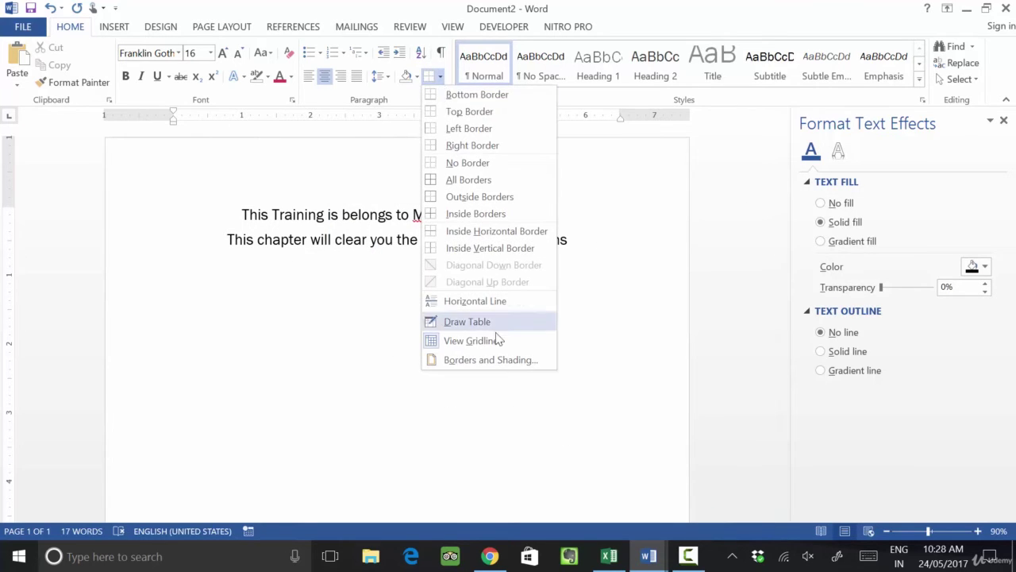
pyautogui.click(490, 361)
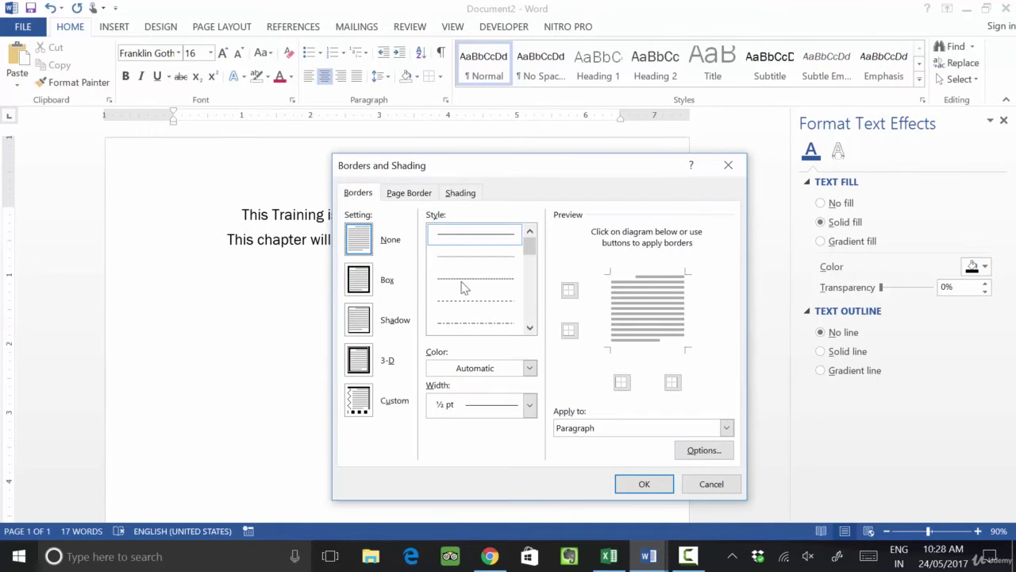
pyautogui.click(416, 193)
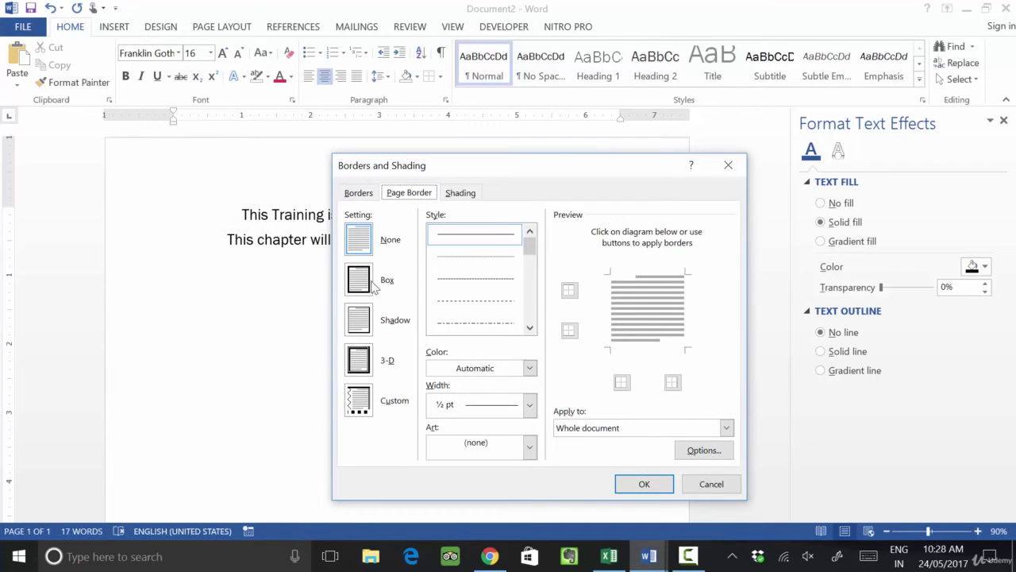
pyautogui.click(370, 286)
pyautogui.click(623, 486)
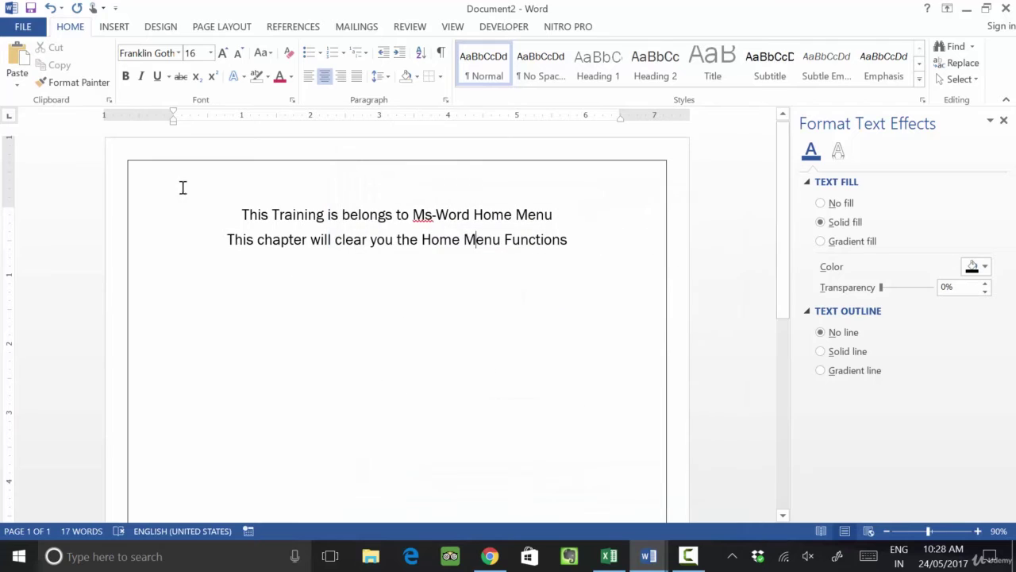
pyautogui.scroll(-6, 578, 246)
pyautogui.scroll(6, 578, 246)
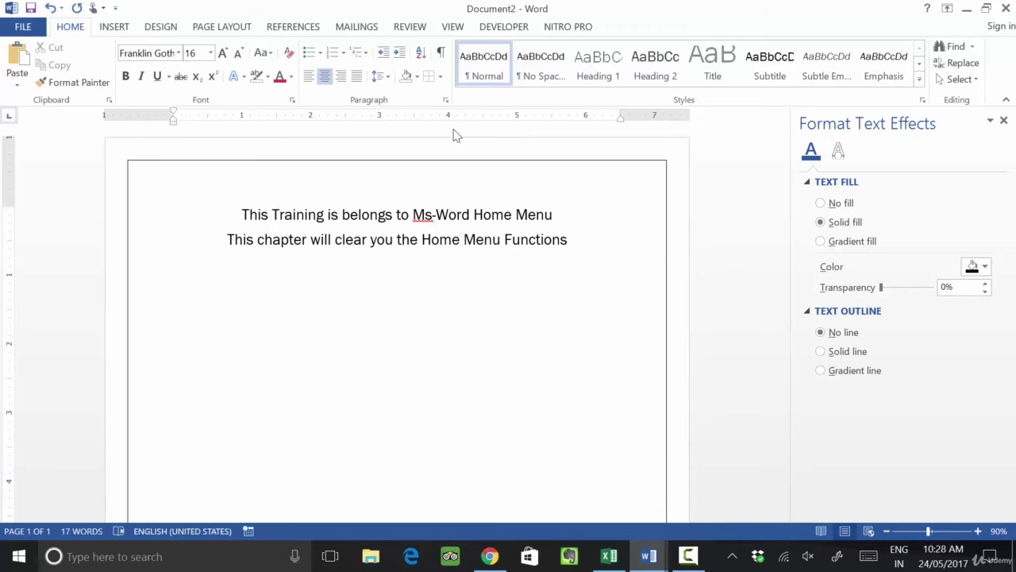
# Step: Show the document design commands that include the Page Borders option
pyautogui.click(112, 30)
pyautogui.click(171, 29)
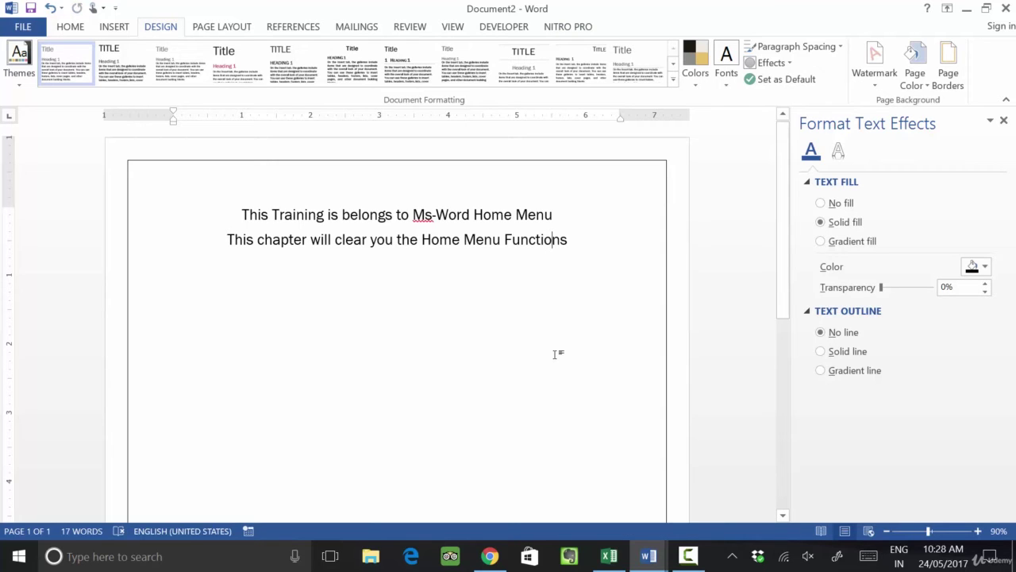
# Step: Shade the second text line with the dark pink theme fill at paragraph level through Borders and Shading
pyautogui.click(74, 26)
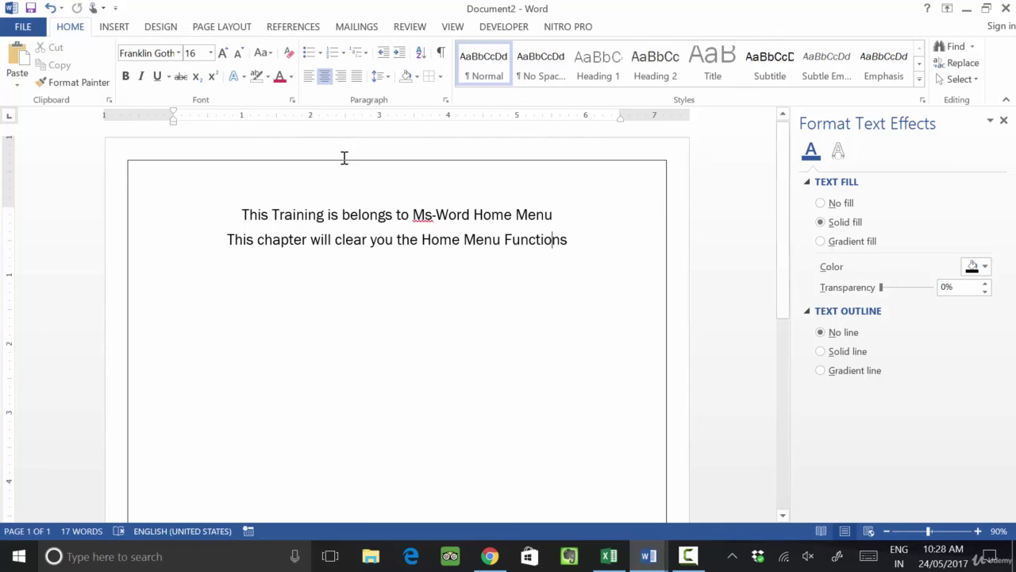
pyautogui.click(442, 77)
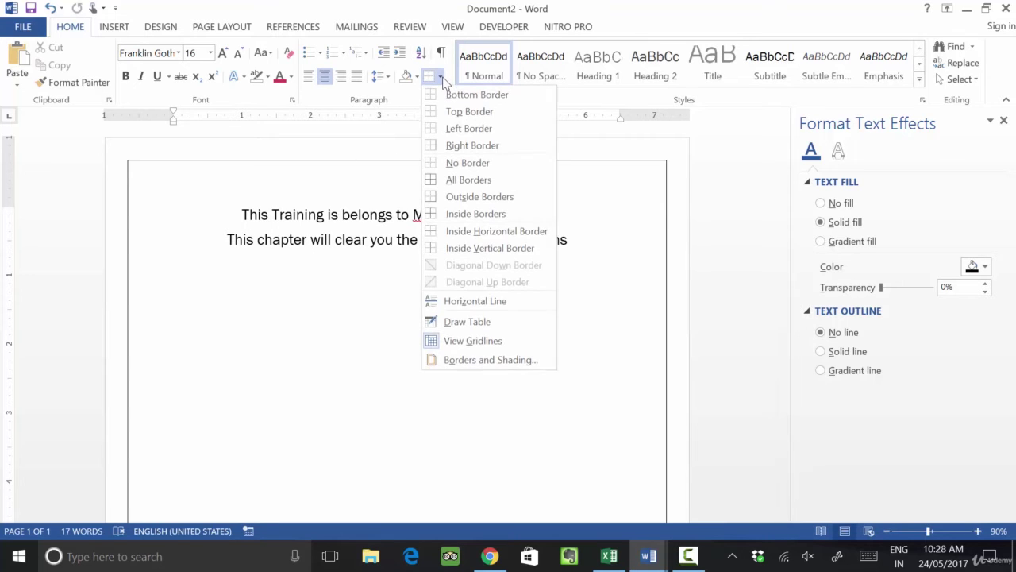
pyautogui.click(460, 360)
pyautogui.click(454, 197)
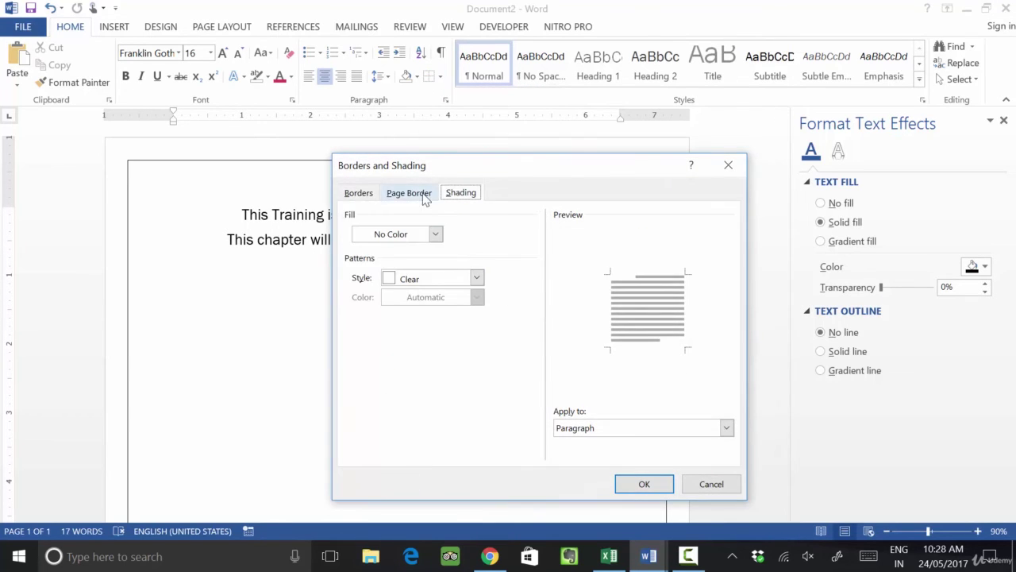
pyautogui.click(422, 196)
pyautogui.click(460, 193)
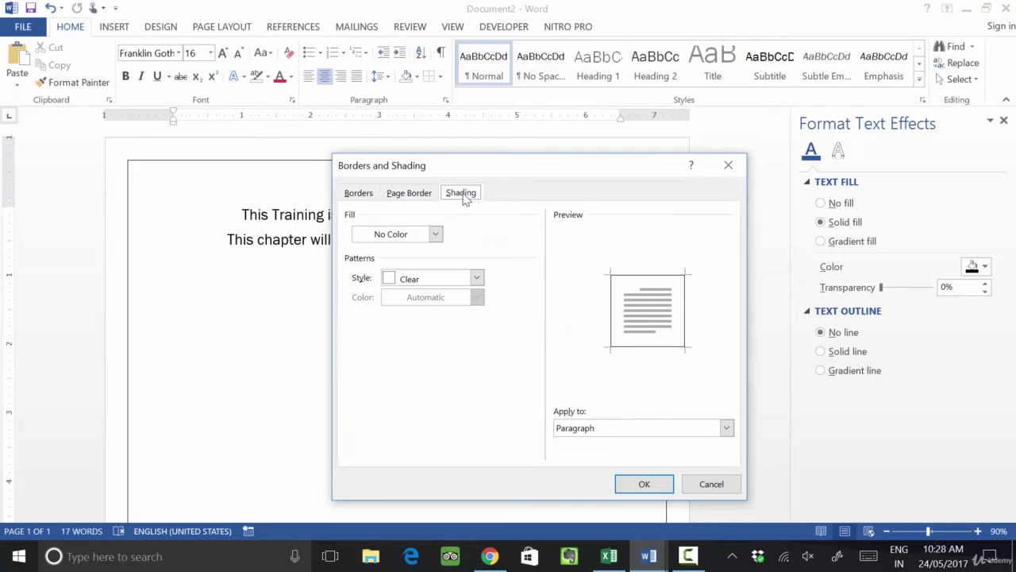
pyautogui.click(435, 235)
pyautogui.click(469, 309)
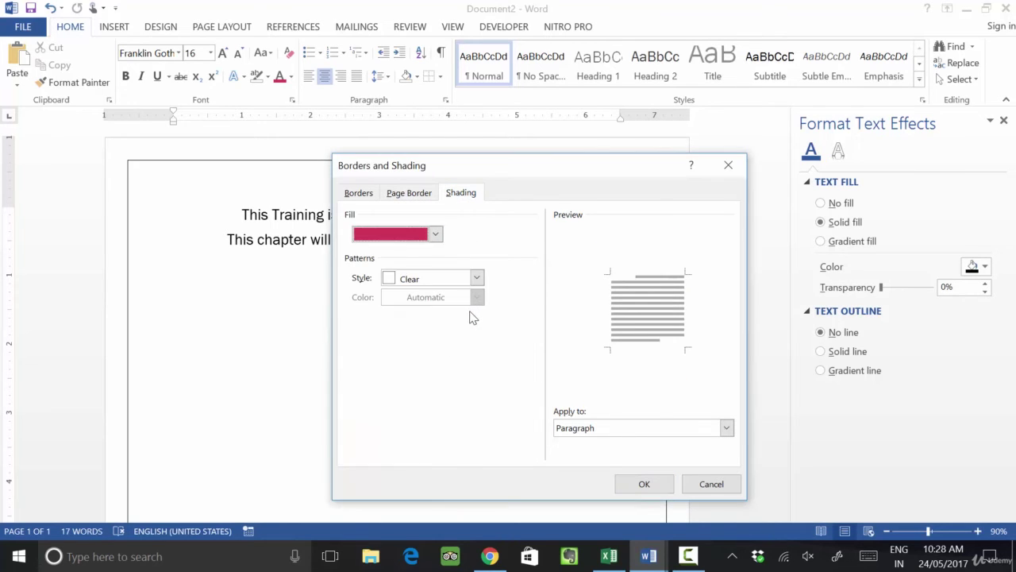
pyautogui.click(644, 484)
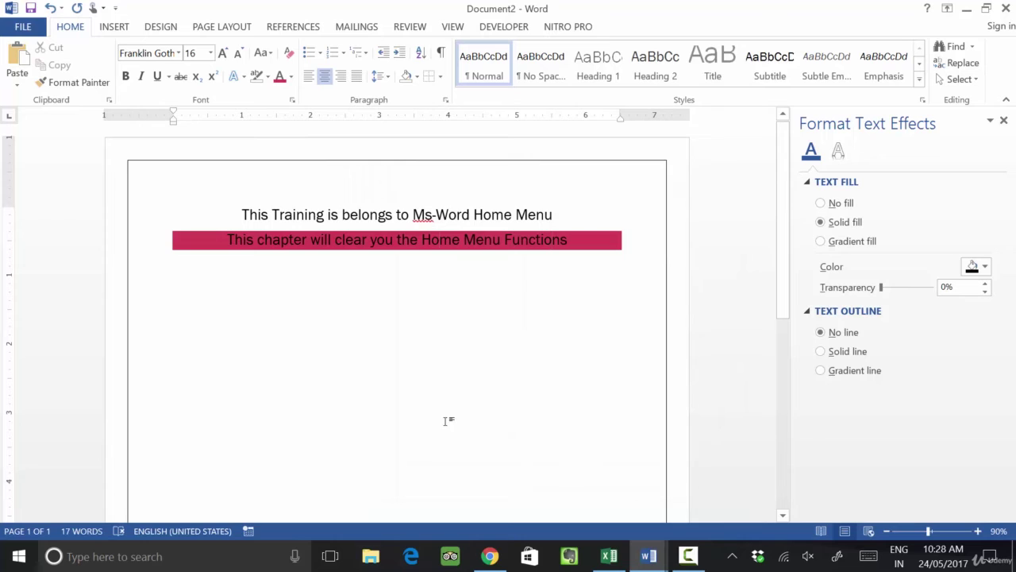
# Step: Select both text lines and remove the page border from the whole document with the None setting in Borders and Shading
pyautogui.moveTo(206, 236)
pyautogui.mouseDown()
pyautogui.moveTo(442, 243)
pyautogui.moveTo(600, 231)
pyautogui.mouseUp()
pyautogui.moveTo(254, 213); pyautogui.dragTo(558, 260)
pyautogui.moveTo(246, 210); pyautogui.dragTo(543, 239)
pyautogui.click(440, 76)
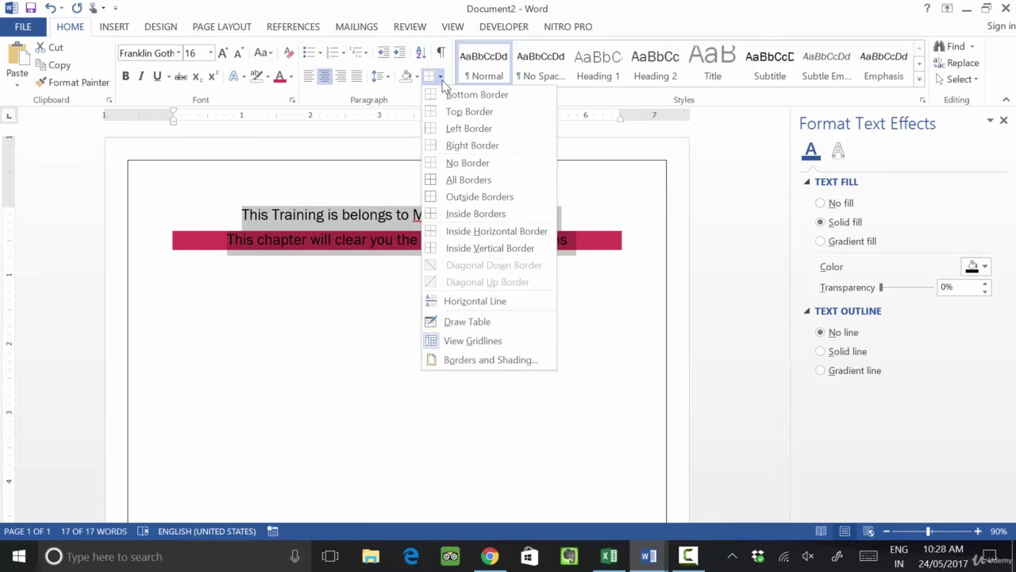
pyautogui.click(488, 361)
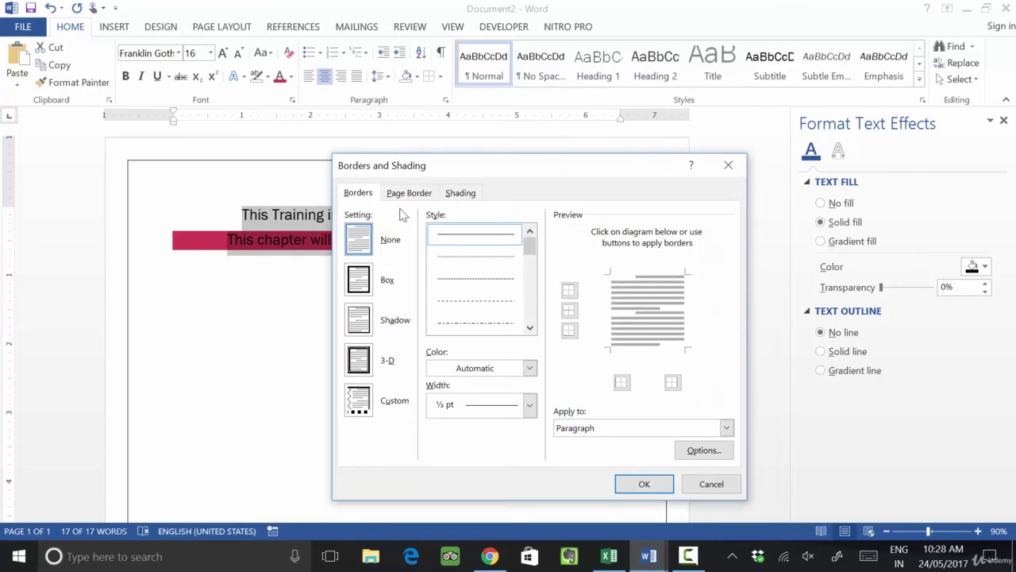
pyautogui.click(398, 195)
pyautogui.click(359, 246)
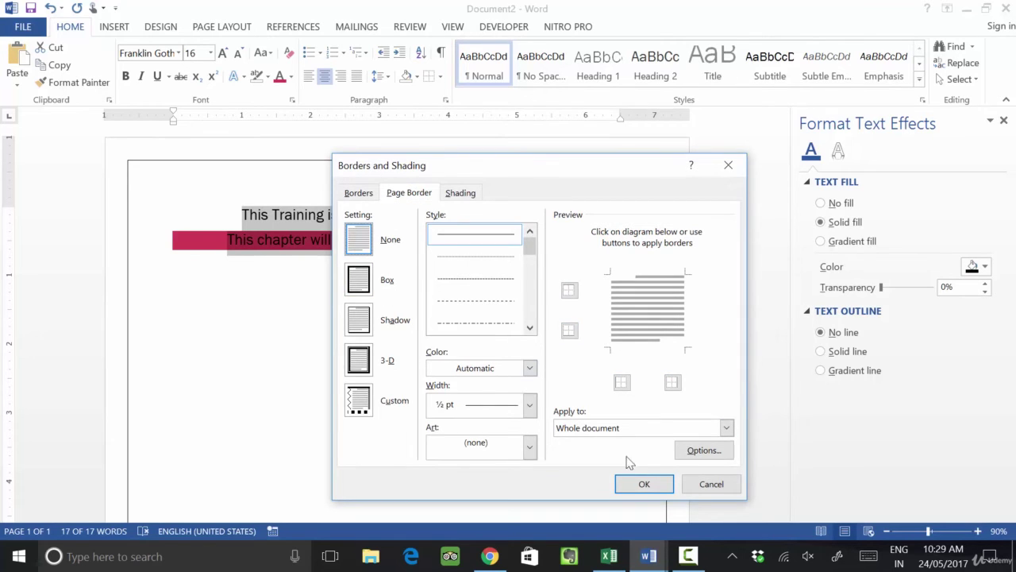
pyautogui.click(635, 483)
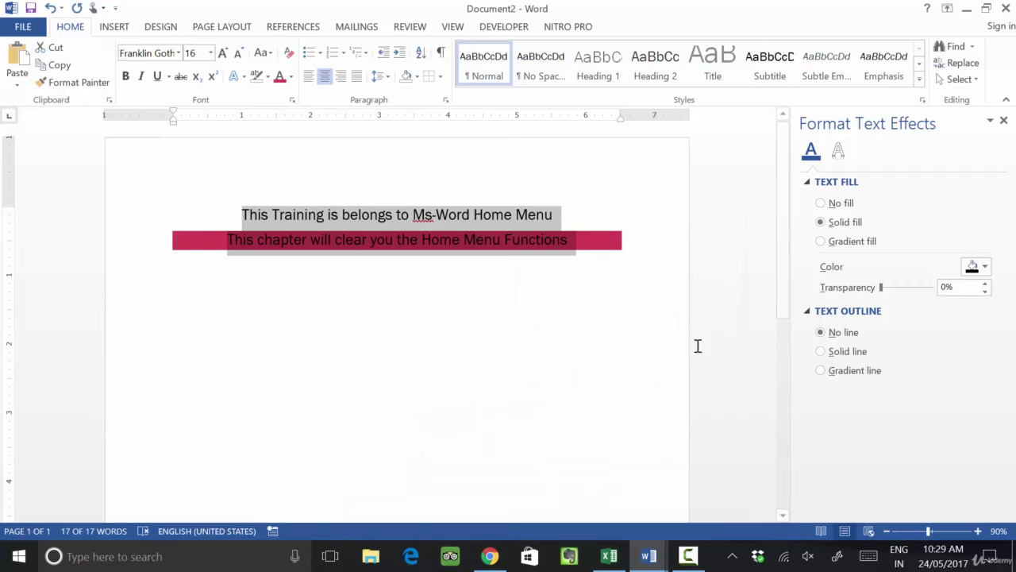
# Step: Try to clear the pink shading by reapplying the None settings for page border and paragraph borders in Borders and Shading
pyautogui.click(439, 77)
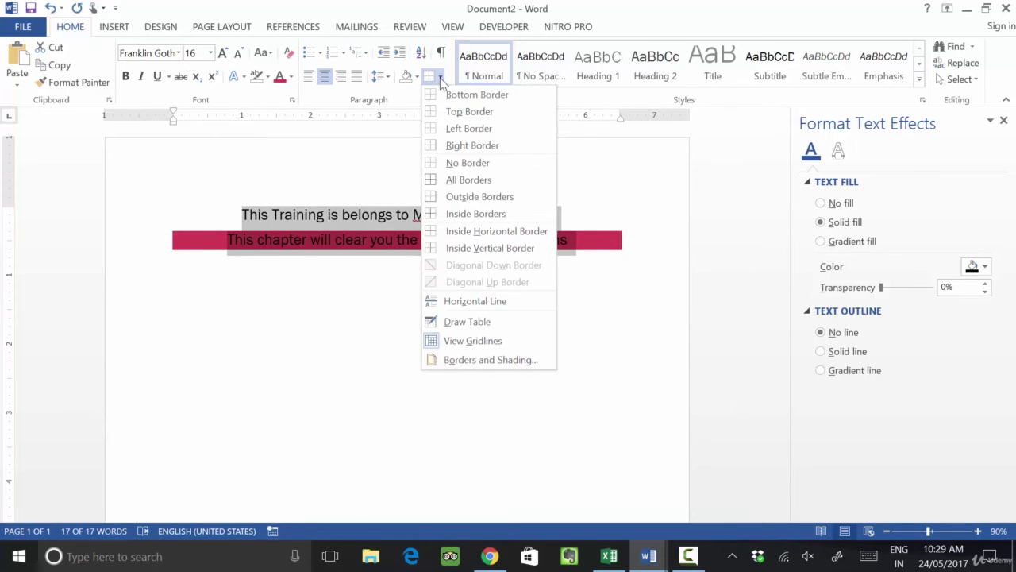
pyautogui.click(472, 358)
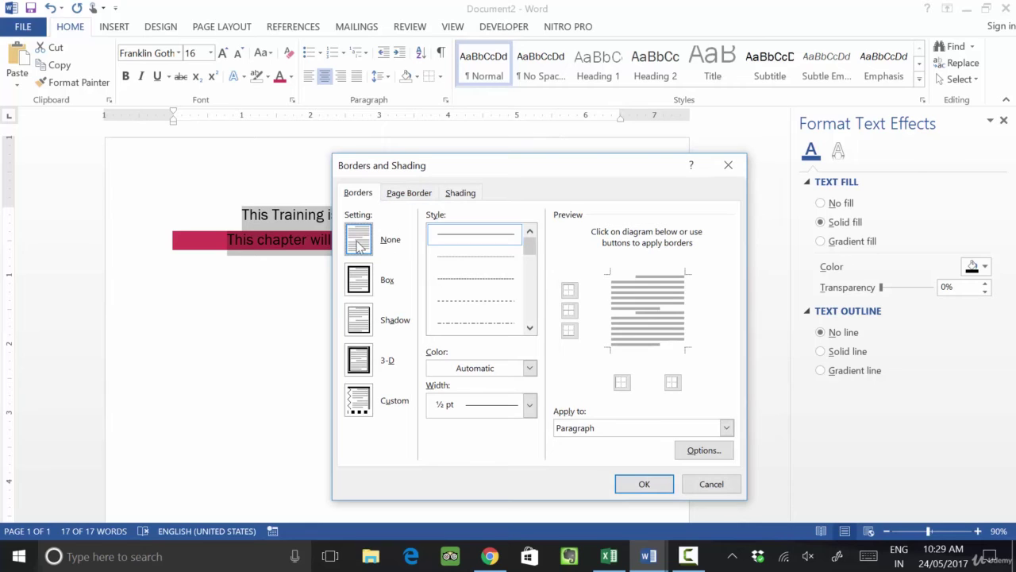
pyautogui.click(416, 195)
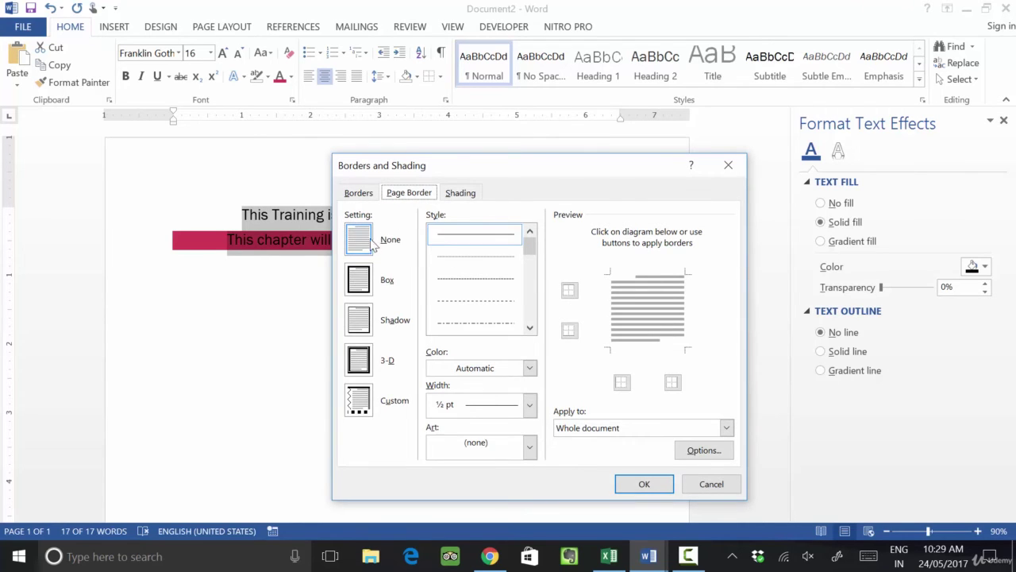
pyautogui.click(624, 480)
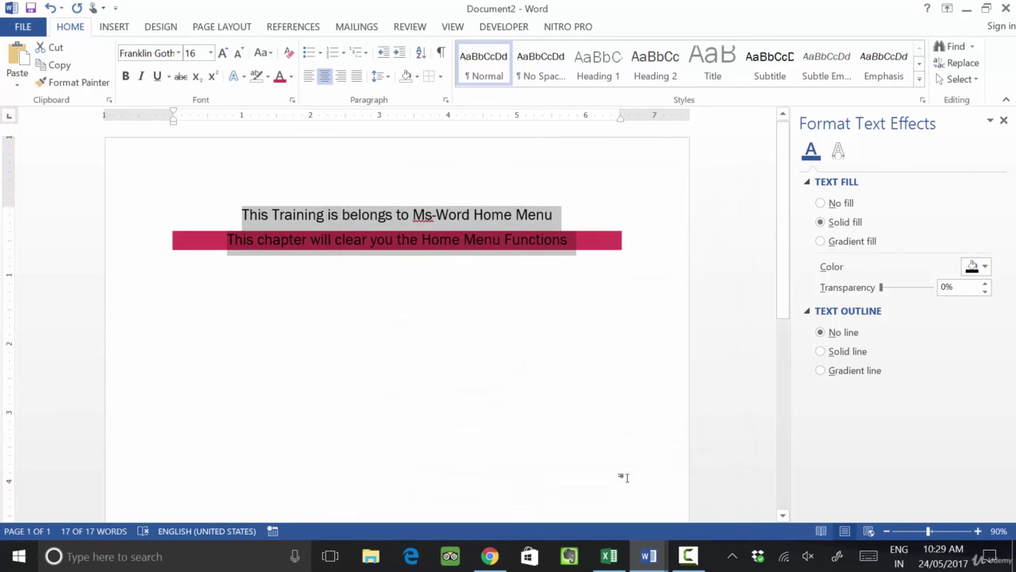
pyautogui.click(440, 76)
pyautogui.click(460, 358)
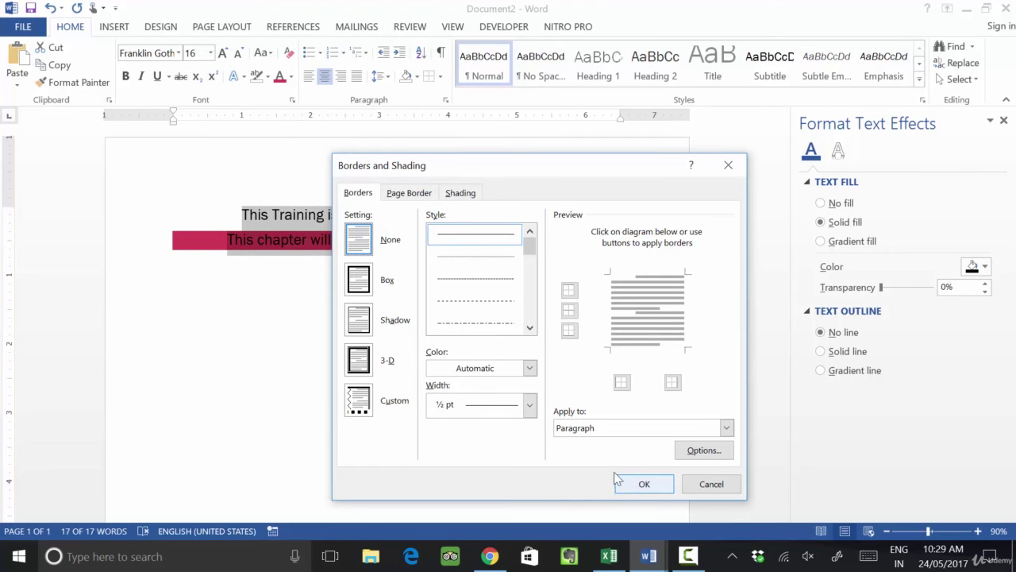
pyautogui.click(460, 194)
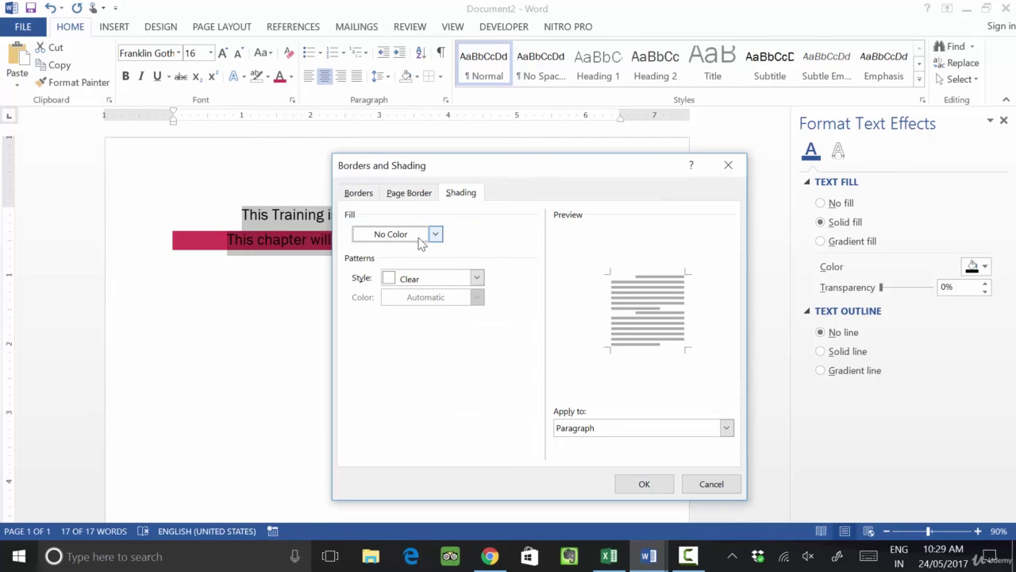
pyautogui.click(358, 193)
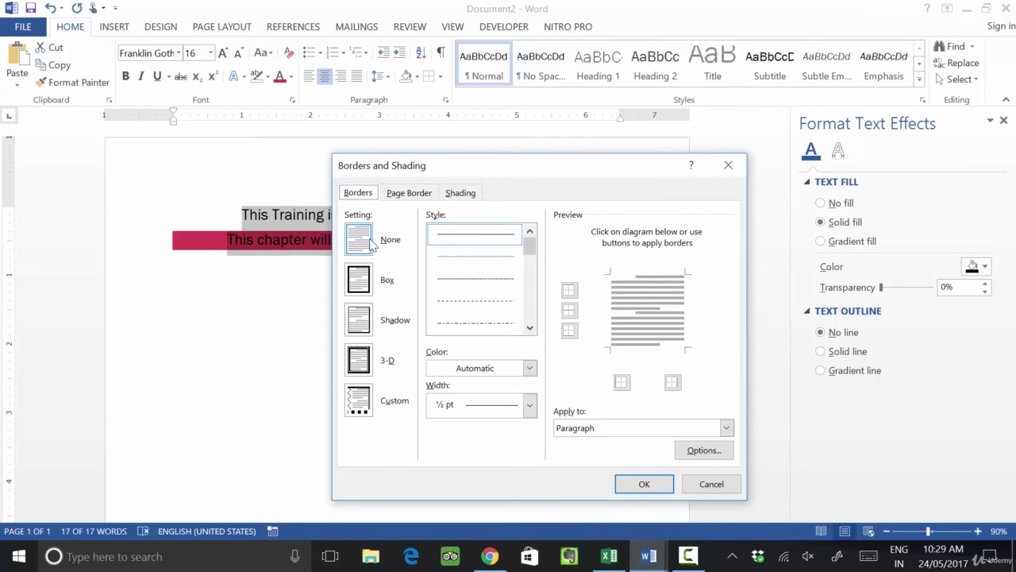
pyautogui.click(645, 486)
pyautogui.click(481, 338)
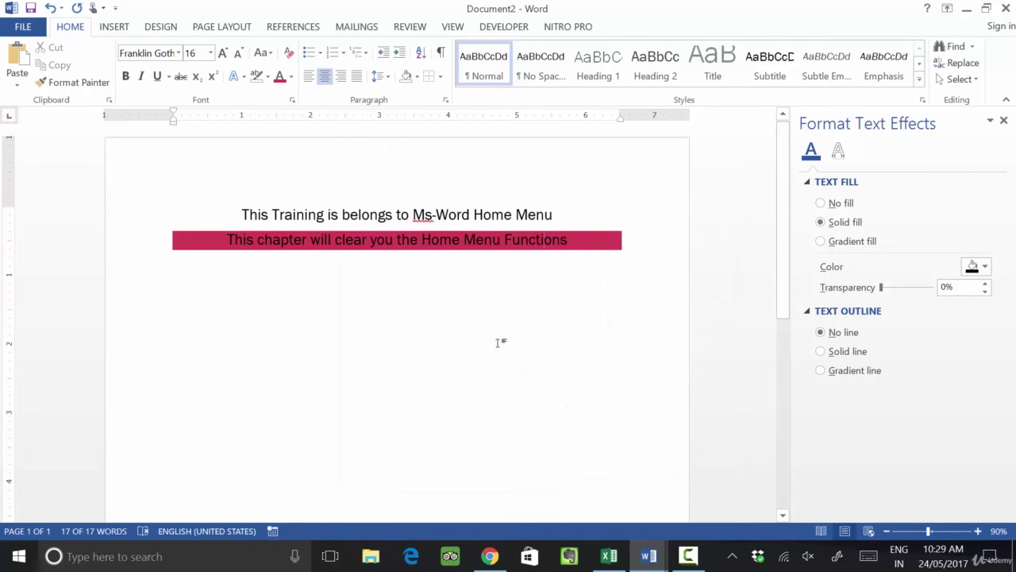
# Step: Remove the paragraph shading from the two text lines by setting it to No Color
pyautogui.moveTo(238, 211); pyautogui.dragTo(554, 297)
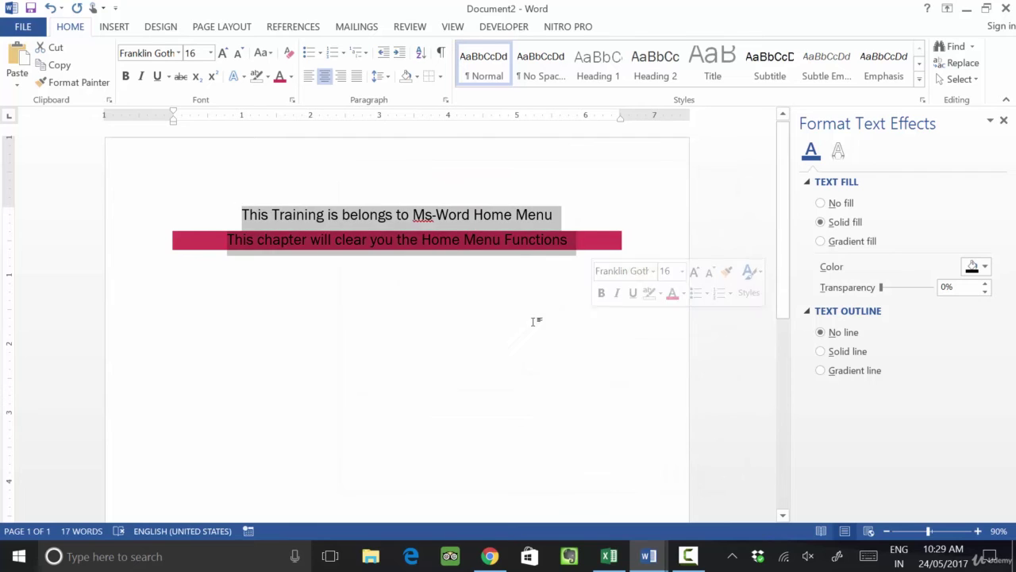
pyautogui.scroll(-3, 499, 323)
pyautogui.scroll(3, 500, 321)
pyautogui.scroll(-2, 500, 320)
pyautogui.scroll(2, 477, 294)
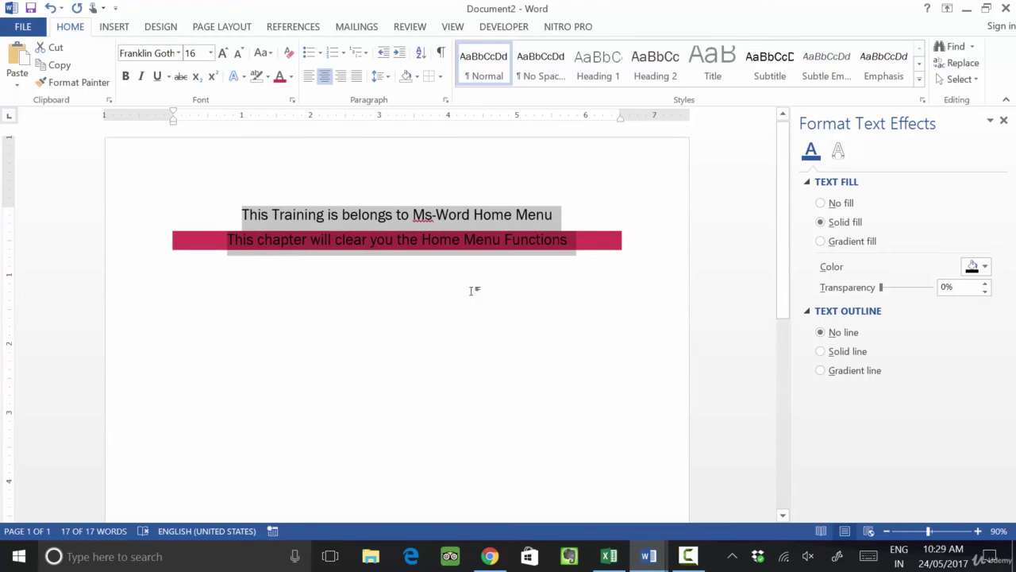
pyautogui.click(417, 76)
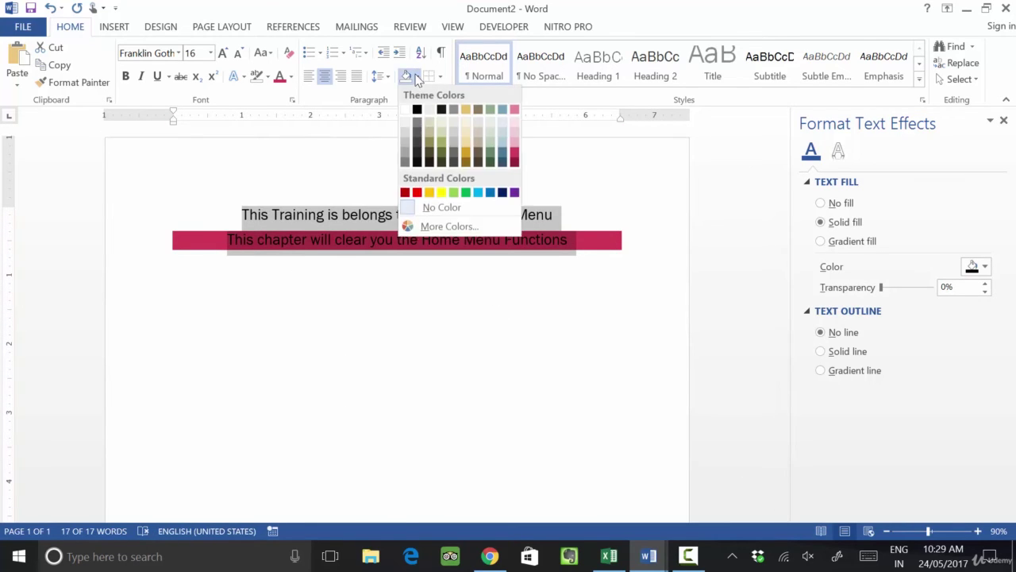
pyautogui.click(441, 207)
pyautogui.click(233, 170)
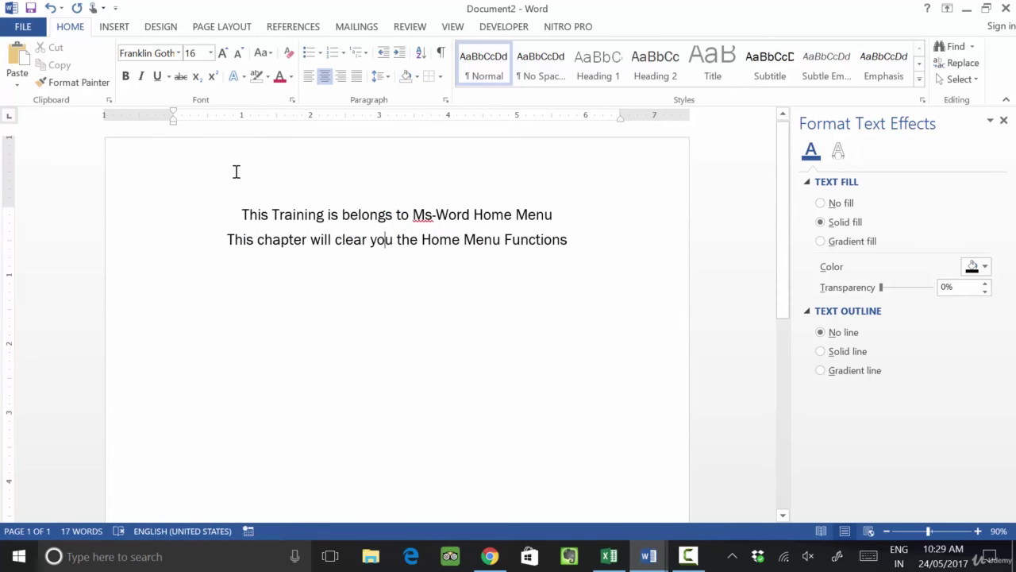
pyautogui.moveTo(166, 160); pyautogui.dragTo(653, 288)
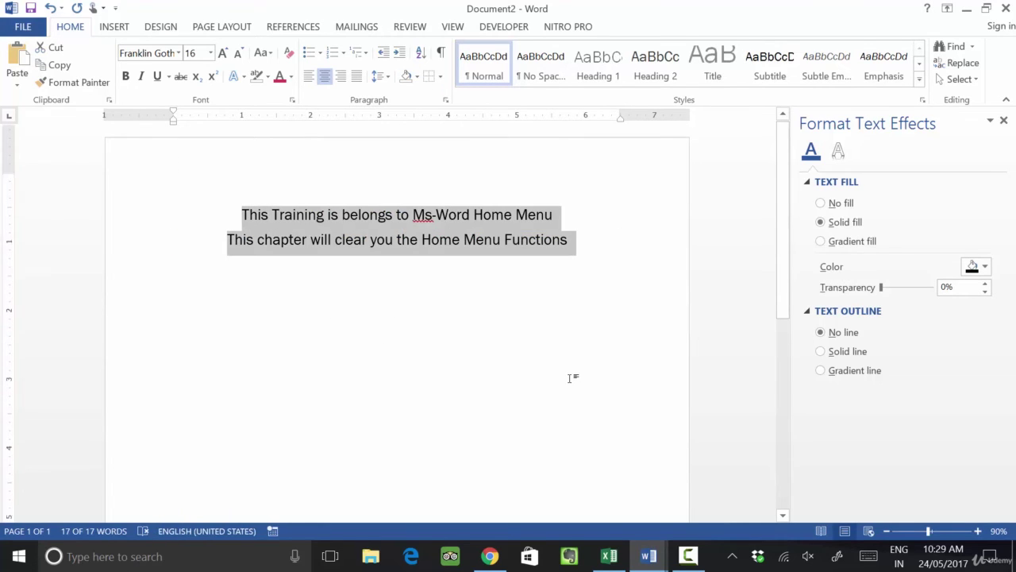
pyautogui.scroll(-5, 572, 379)
pyautogui.scroll(5, 569, 377)
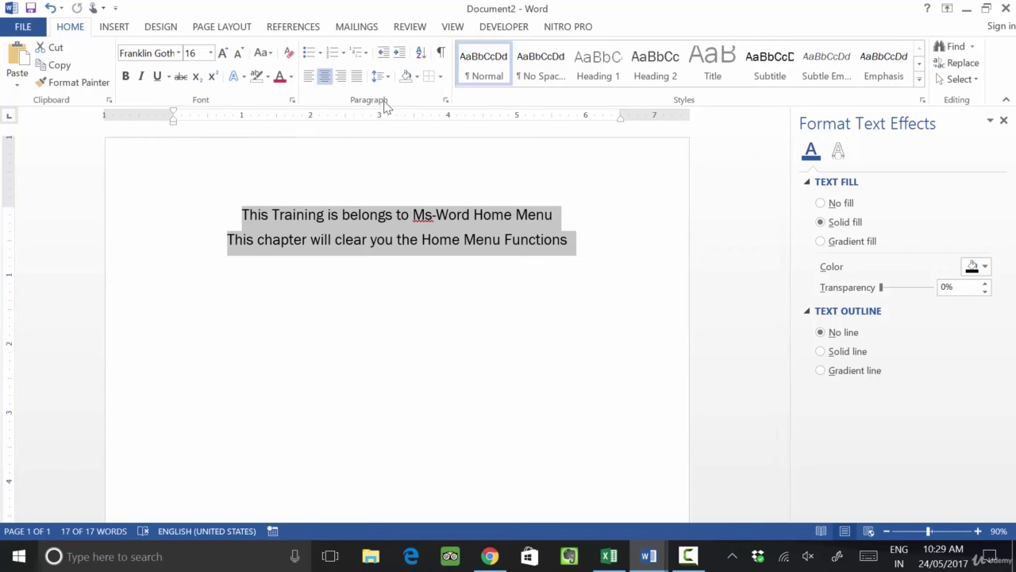
pyautogui.click(614, 330)
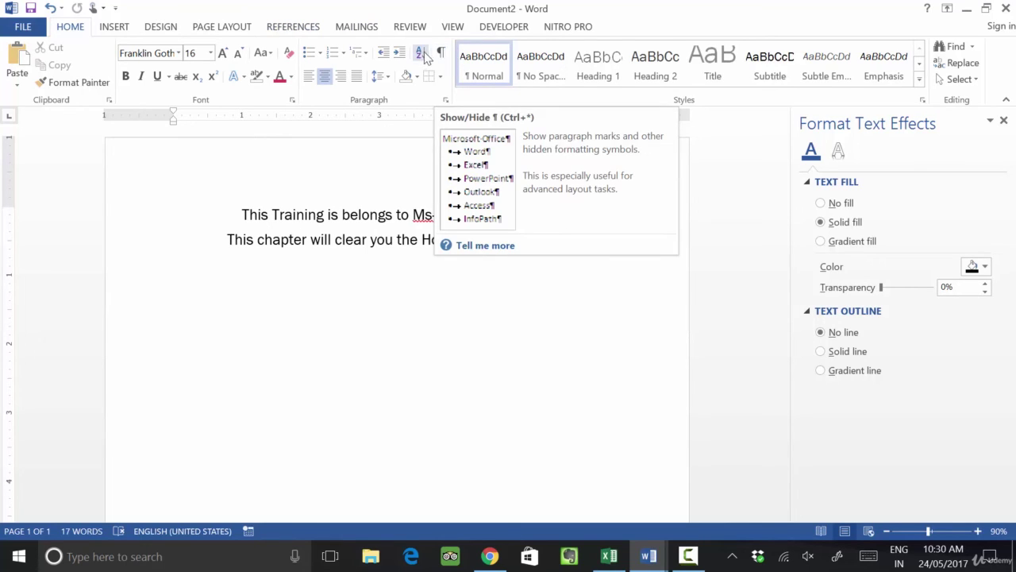
# Step: Replace all document text with the lines 1, 2, 3, followed by a blank line and Computer, Mouse, Keyboard and UPS
pyautogui.click(412, 268)
pyautogui.hotkey('ctrl', 'a')
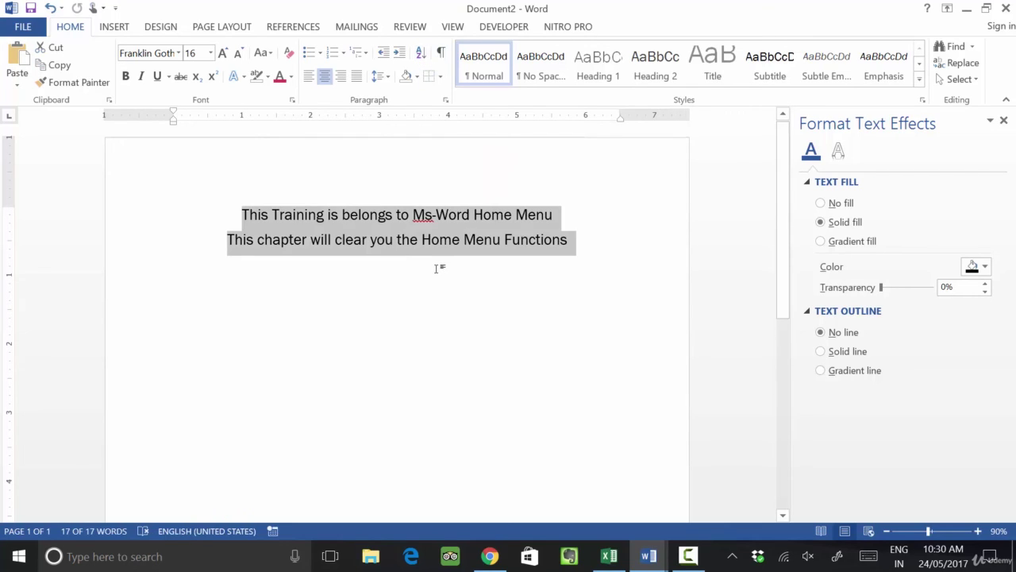
pyautogui.press('Delete')
pyautogui.write('1')
pyautogui.press('Return')
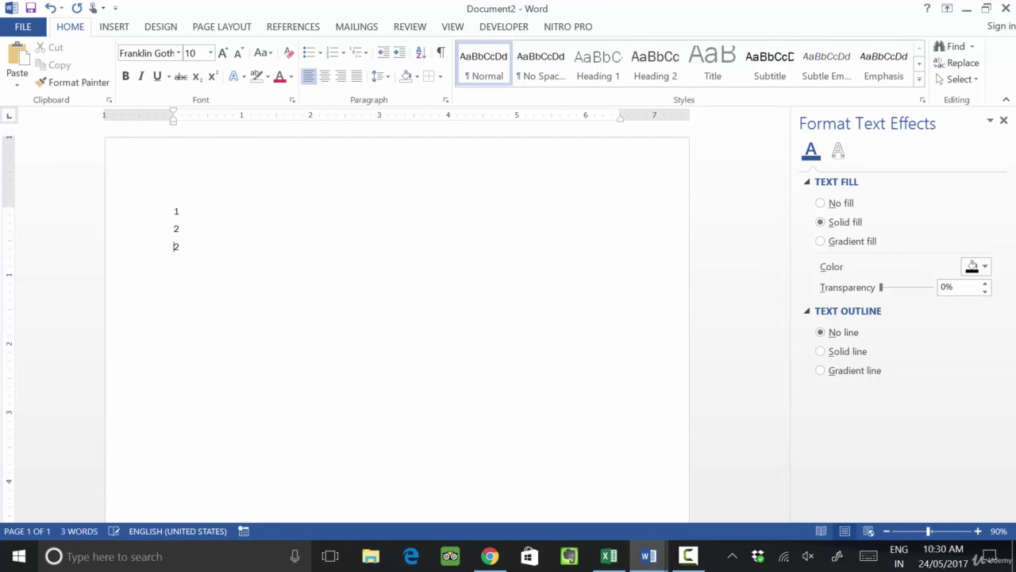
pyautogui.hotkey('shift', 'Left')
pyautogui.press('BackSpace')
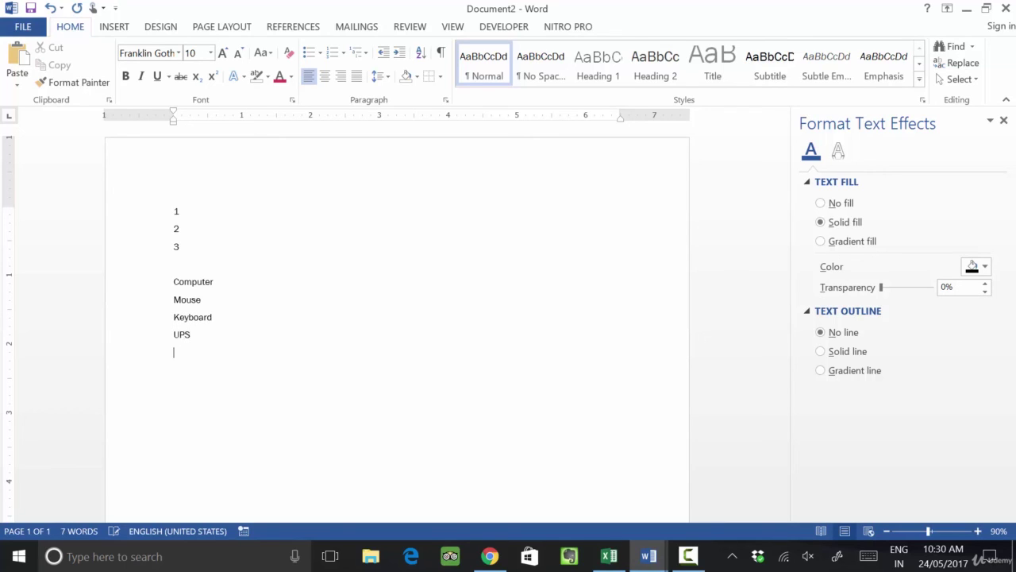
# Step: Sort the word list from Computer to UPS by paragraphs as text in descending order
pyautogui.moveTo(175, 264); pyautogui.dragTo(243, 374)
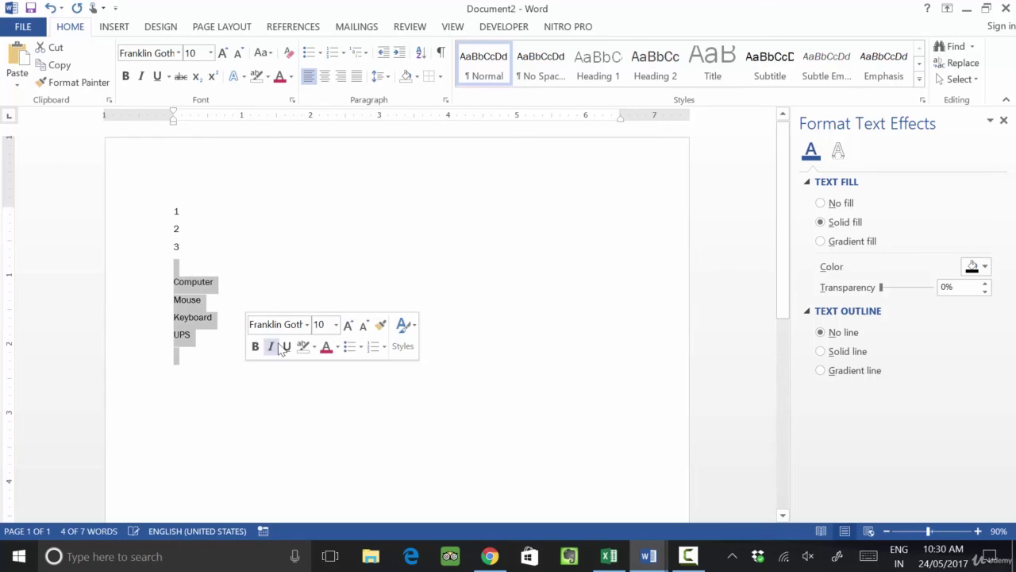
pyautogui.click(422, 56)
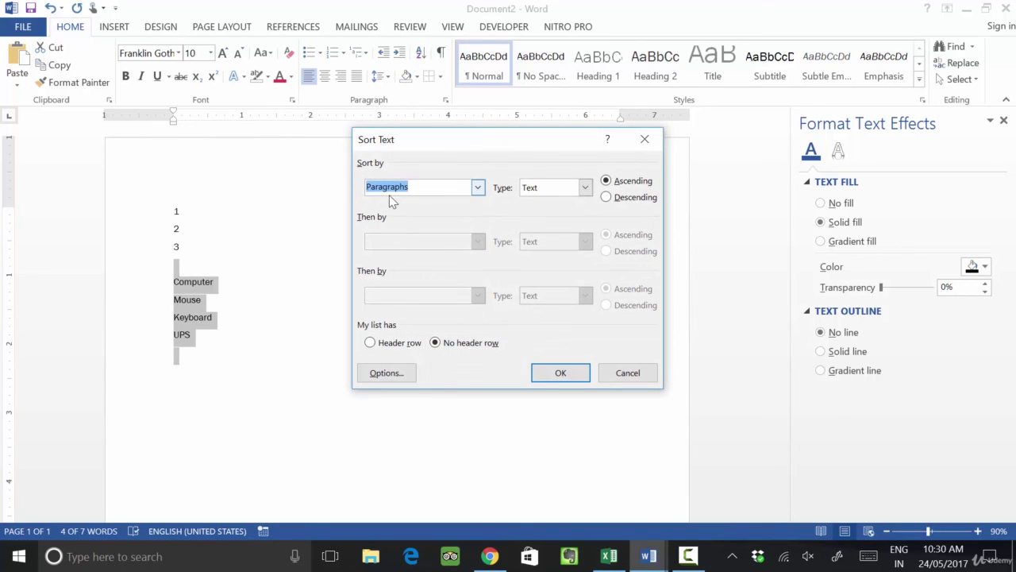
pyautogui.click(607, 198)
pyautogui.click(560, 373)
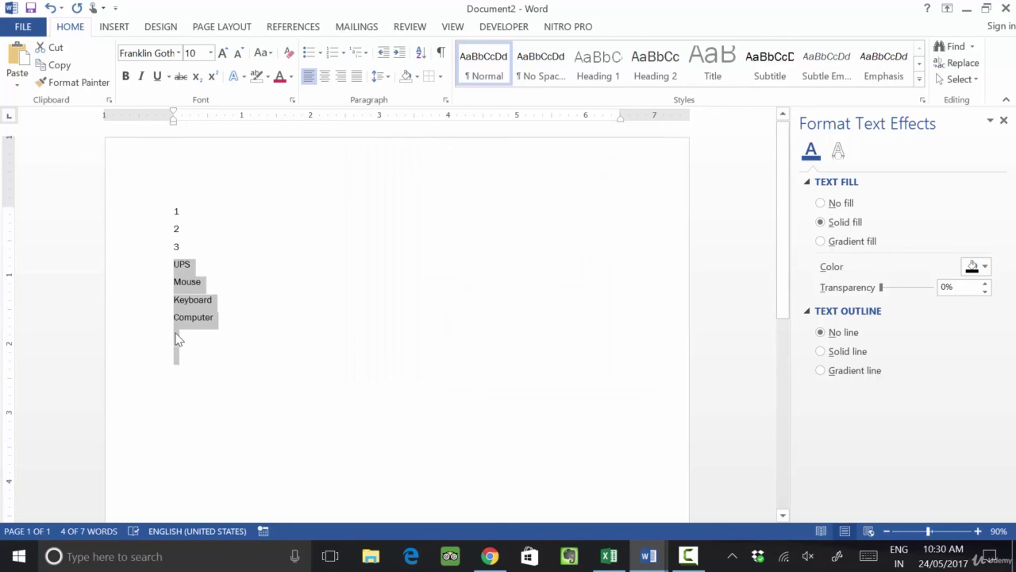
# Step: Sort the selected word list by paragraphs as text in ascending order, and deselect it
pyautogui.click(421, 51)
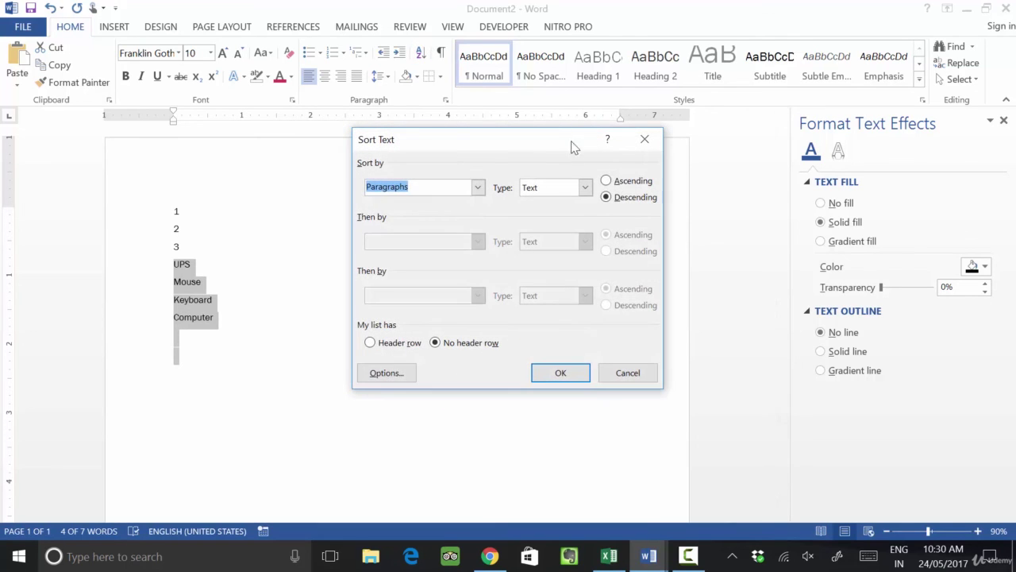
pyautogui.click(605, 180)
pyautogui.click(549, 368)
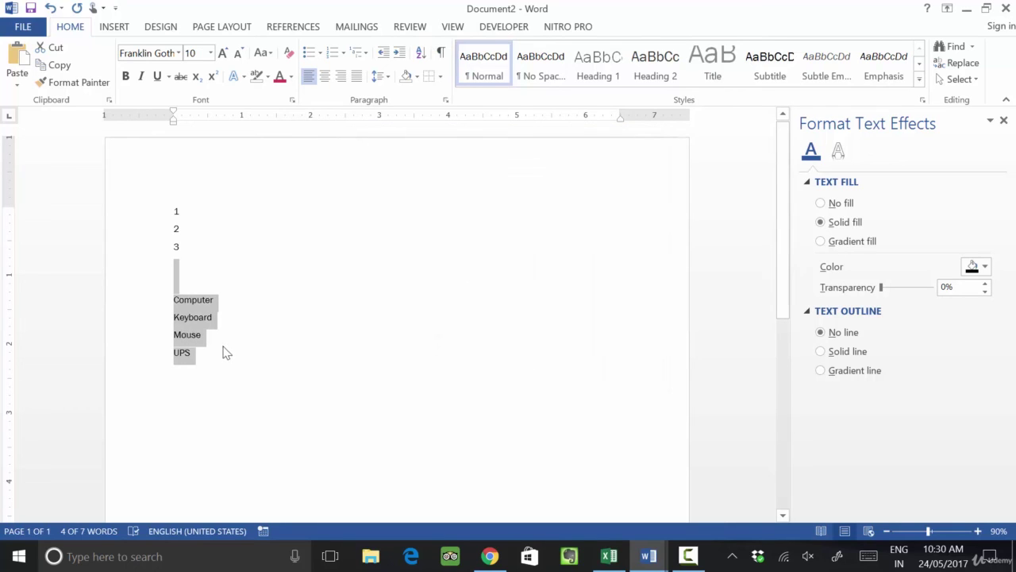
pyautogui.click(289, 350)
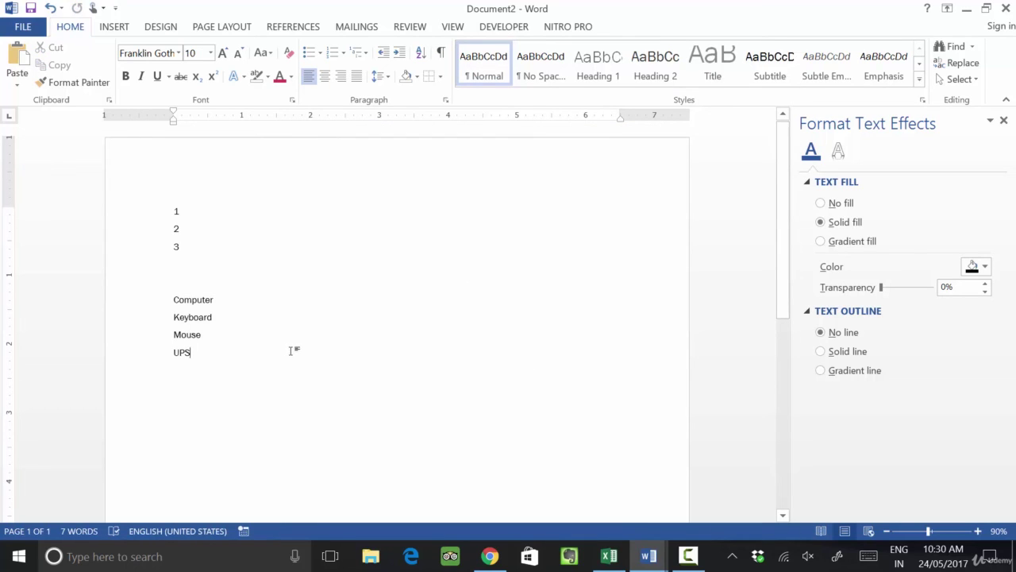